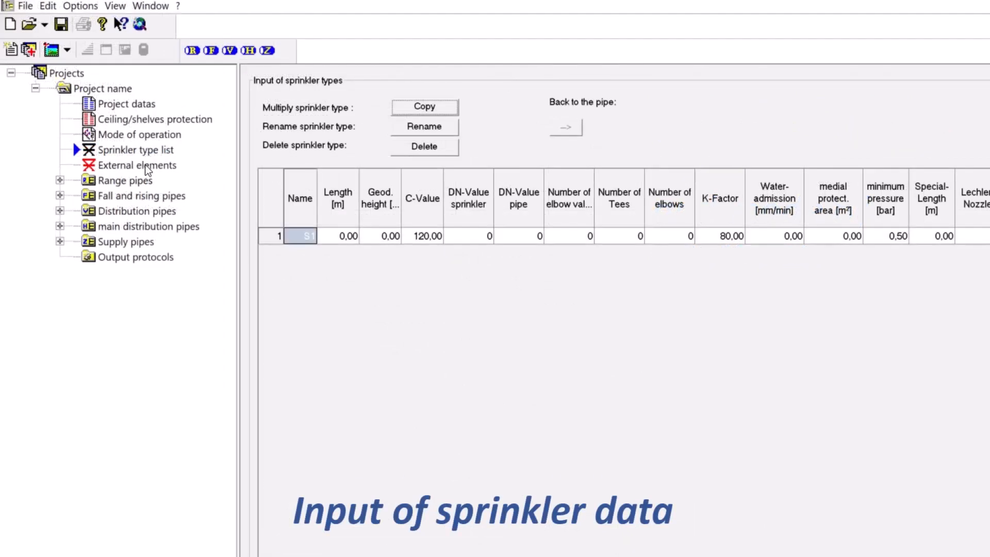
View the external elements, then add one range, fall and rise, distribution, main distribution and supply pipe to the project
{"action": "left_click", "coordinate": [146, 166]}
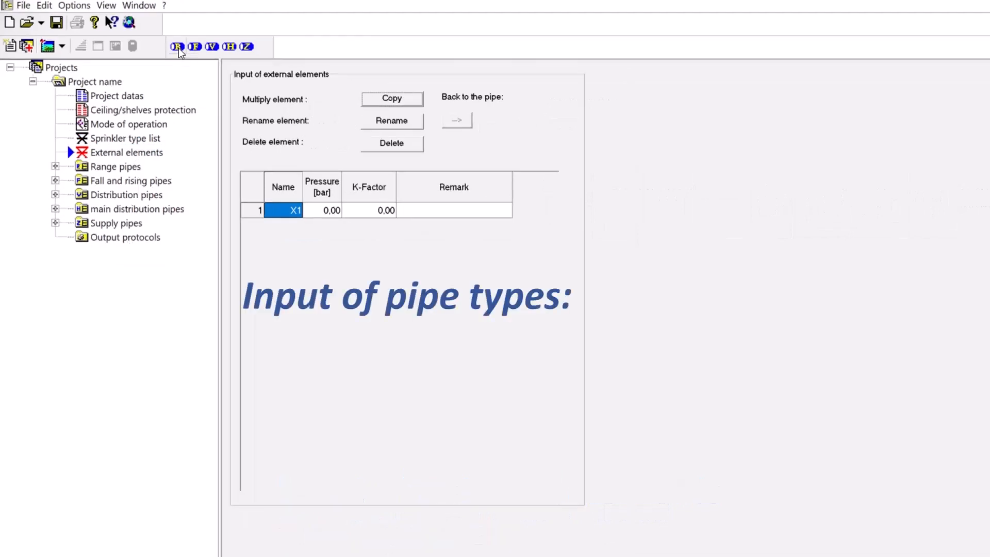
{"action": "left_click", "coordinate": [192, 50]}
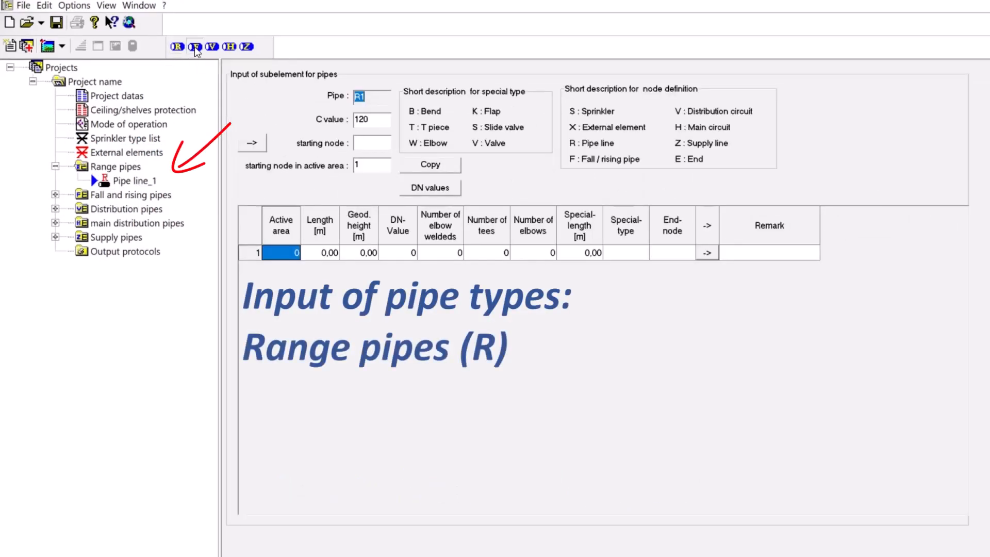
{"action": "left_click", "coordinate": [194, 47]}
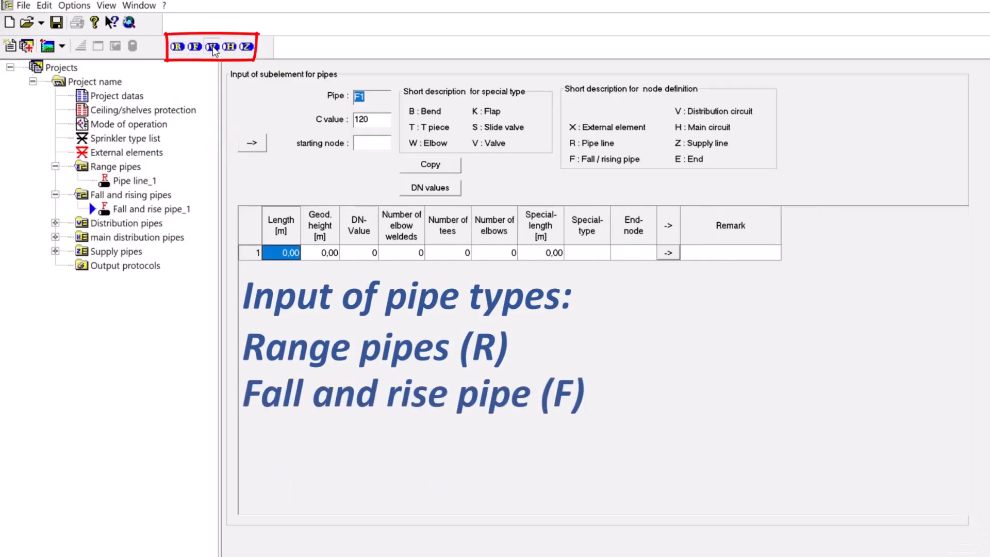
{"action": "left_click", "coordinate": [212, 46]}
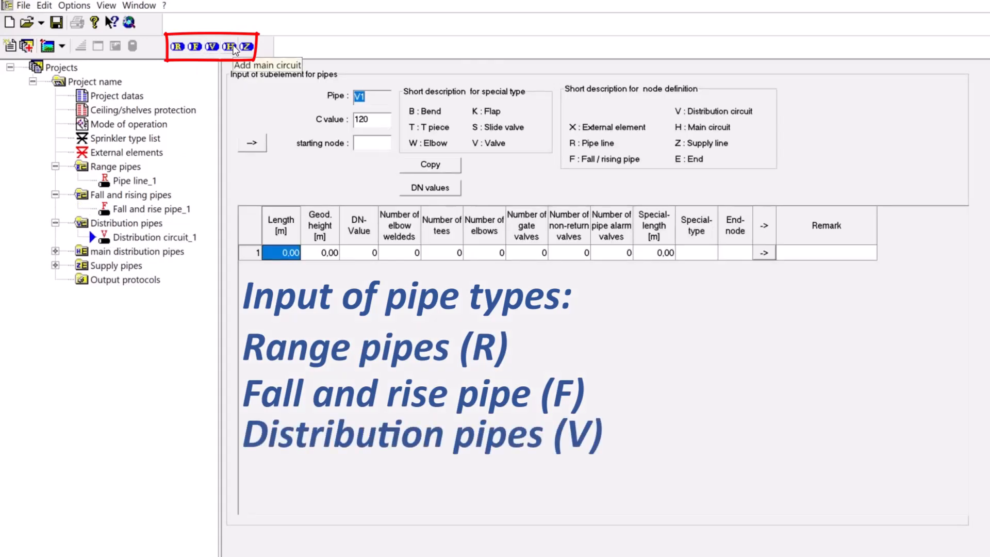
{"action": "left_click", "coordinate": [232, 47]}
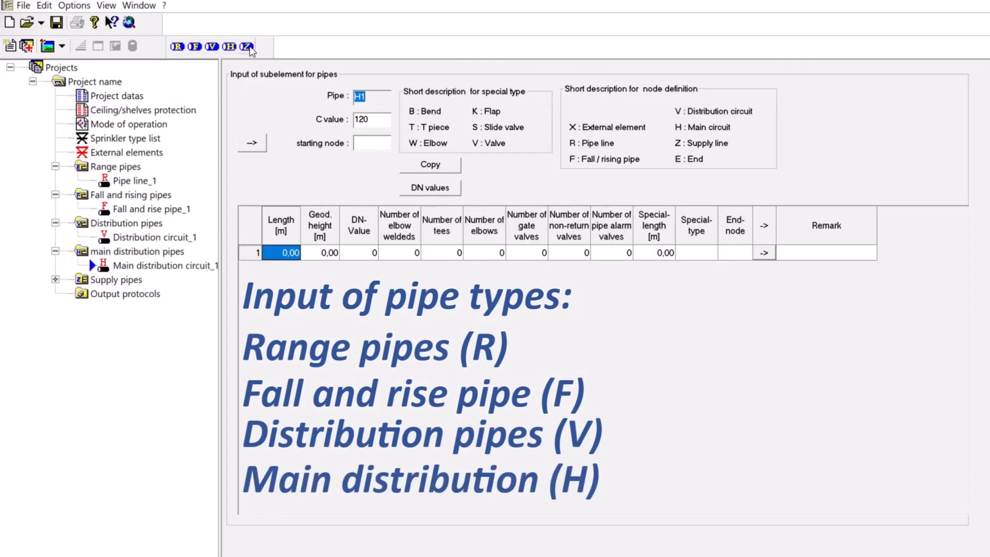
{"action": "left_click", "coordinate": [248, 47]}
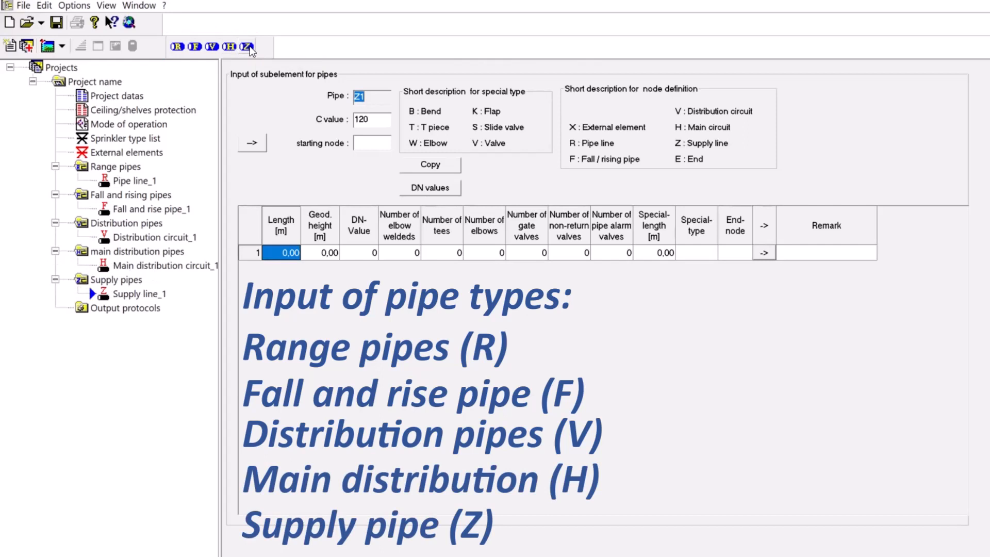
Review the input forms of the range, fall and rise, distribution and main distribution pipes
{"action": "left_click", "coordinate": [130, 181]}
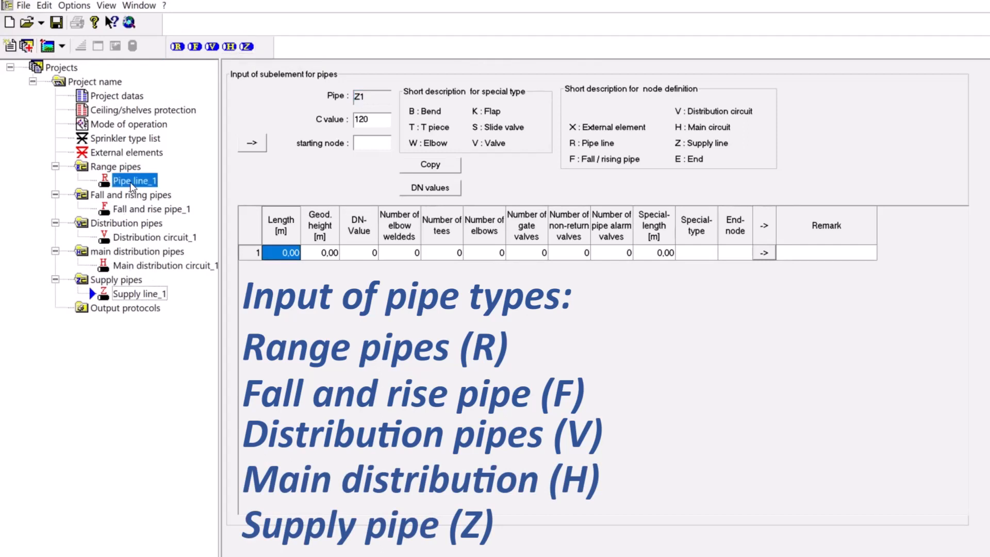
{"action": "left_click", "coordinate": [135, 209]}
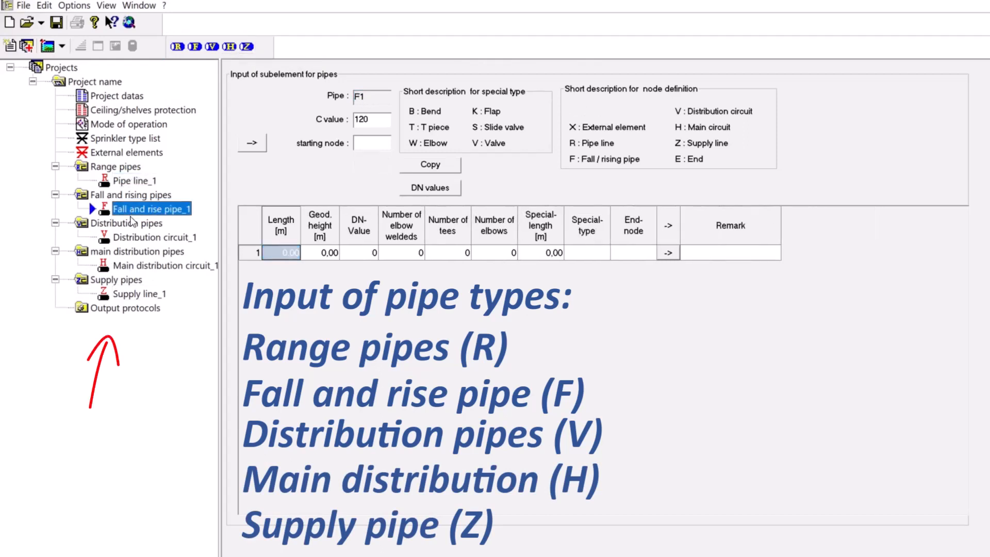
{"action": "left_click", "coordinate": [136, 237]}
{"action": "left_click", "coordinate": [134, 266]}
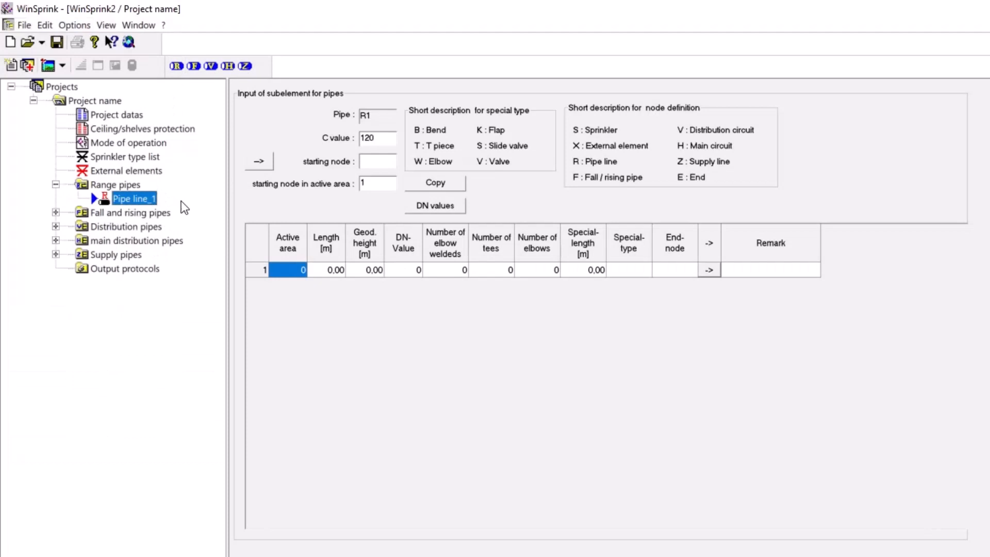
Set range pipe R1's starting node to S1 and its first subelement's end-node to S1
{"action": "left_click", "coordinate": [379, 161]}
{"action": "type", "text": "S1"}
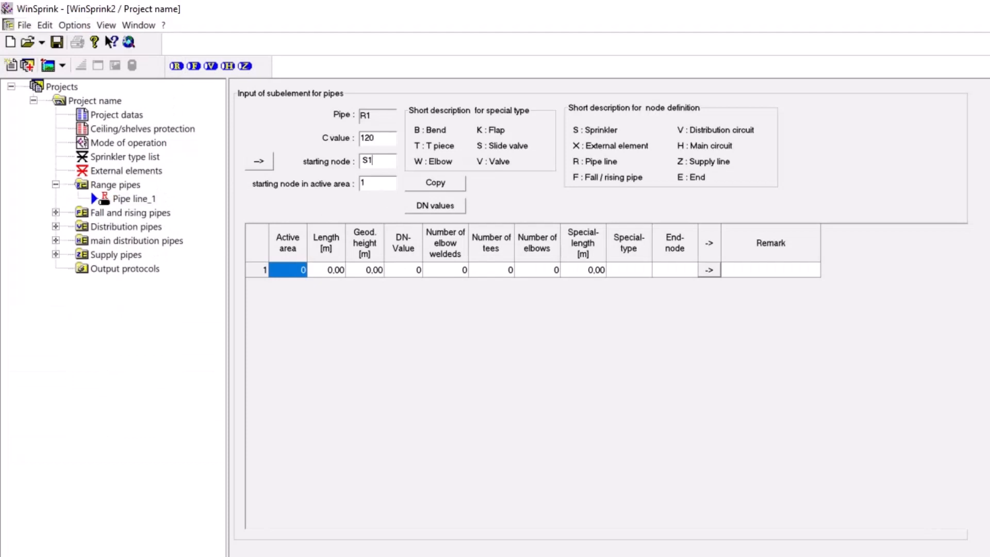
{"action": "left_click", "coordinate": [686, 270]}
{"action": "type", "text": "S1"}
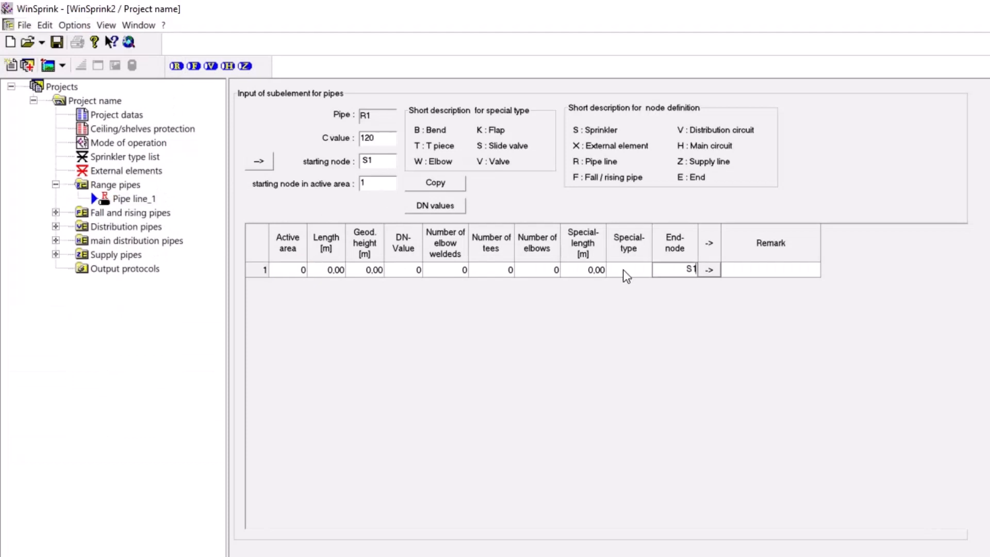
Set R1's first subelement to active area 1, a length of 3 m and 1 elbow
{"action": "left_click", "coordinate": [292, 270]}
{"action": "type", "text": "1"}
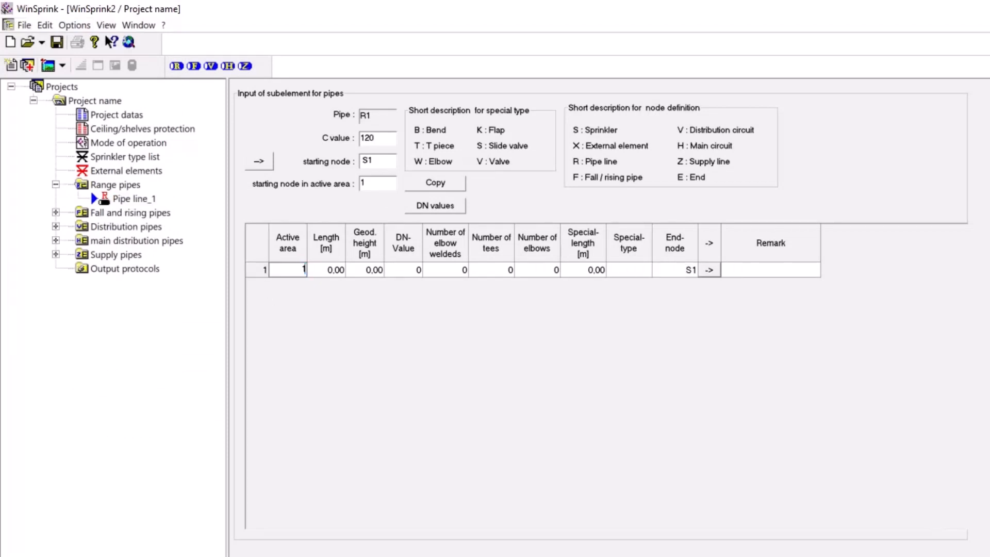
{"action": "key", "text": "Tab"}
{"action": "type", "text": "3"}
{"action": "left_click", "coordinate": [530, 268]}
{"action": "type", "text": "1"}
Copy R1's first subelement seven times
{"action": "left_click", "coordinate": [256, 270]}
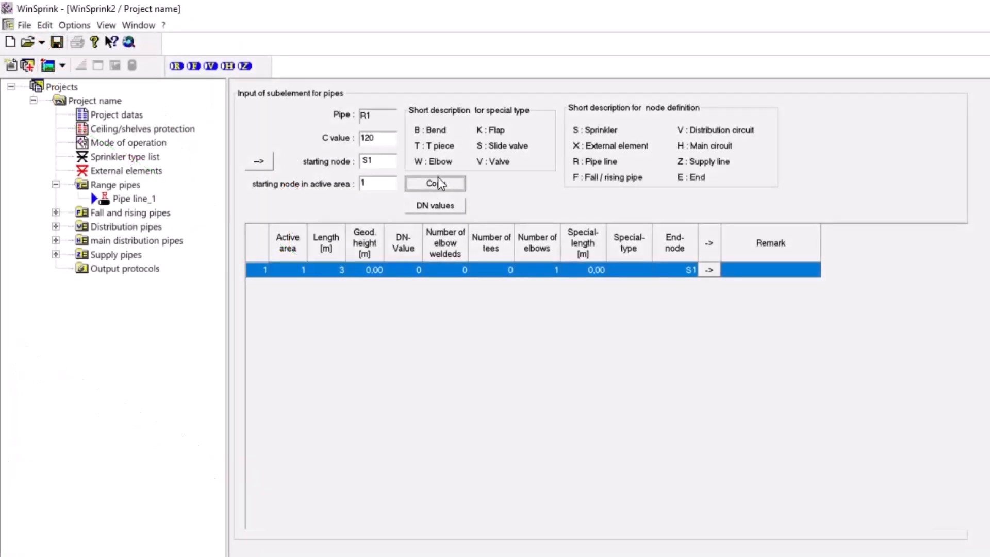
{"action": "left_click", "coordinate": [437, 177]}
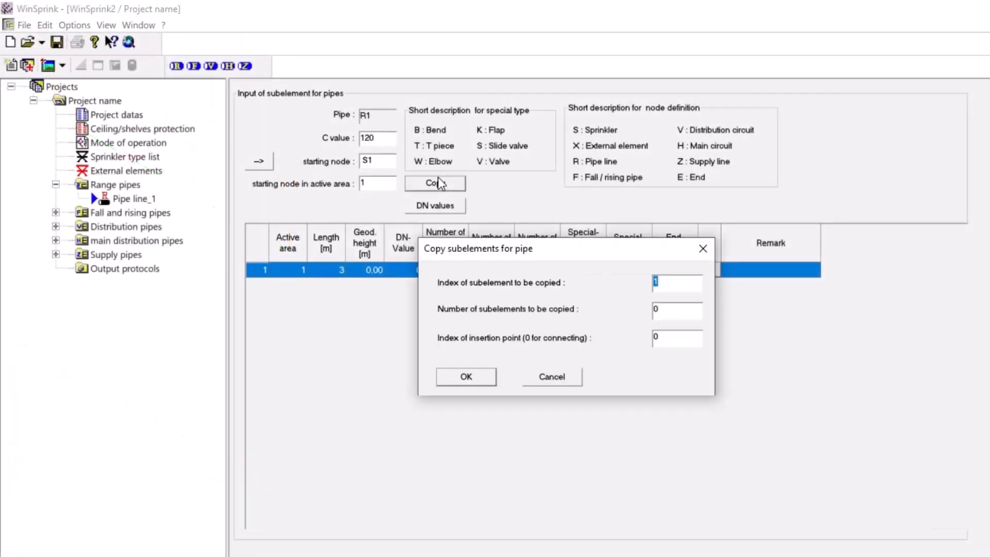
{"action": "key", "text": "Tab"}
{"action": "type", "text": "7"}
{"action": "left_click", "coordinate": [477, 378]}
Give R1's subelement 4 end-node F1 and a length of 1 m, and set subelement 5's length to 2 m
{"action": "left_click", "coordinate": [682, 317]}
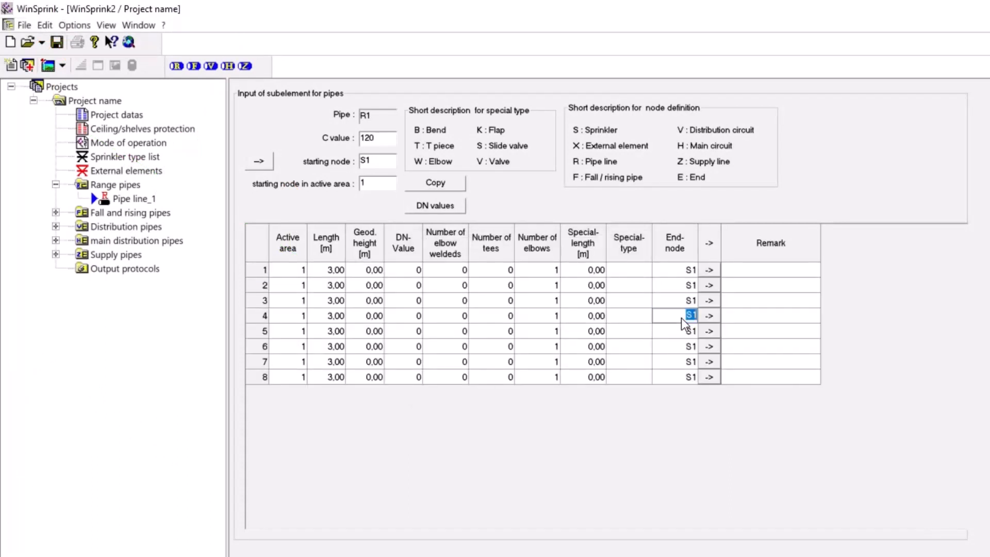
{"action": "type", "text": "F1"}
{"action": "left_click", "coordinate": [323, 317]}
{"action": "type", "text": "1"}
{"action": "left_click", "coordinate": [324, 332]}
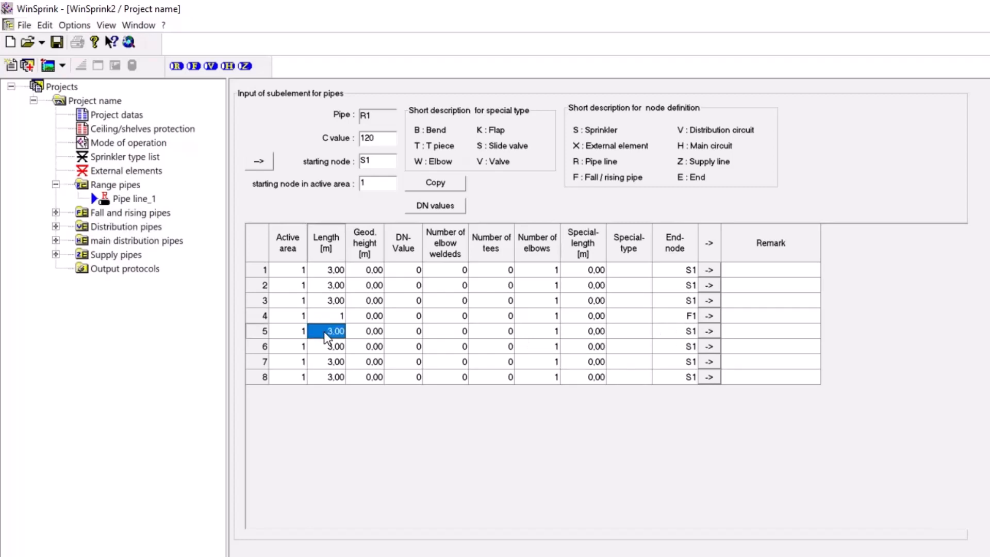
{"action": "left_click", "coordinate": [324, 332]}
{"action": "type", "text": "2"}
Set the number of tees to 1 for R1's subelements 2 to 7
{"action": "left_click", "coordinate": [489, 285]}
{"action": "type", "text": "1"}
{"action": "left_click", "coordinate": [491, 301]}
{"action": "type", "text": "1"}
{"action": "left_click", "coordinate": [483, 317]}
{"action": "type", "text": "1"}
{"action": "left_click", "coordinate": [486, 333]}
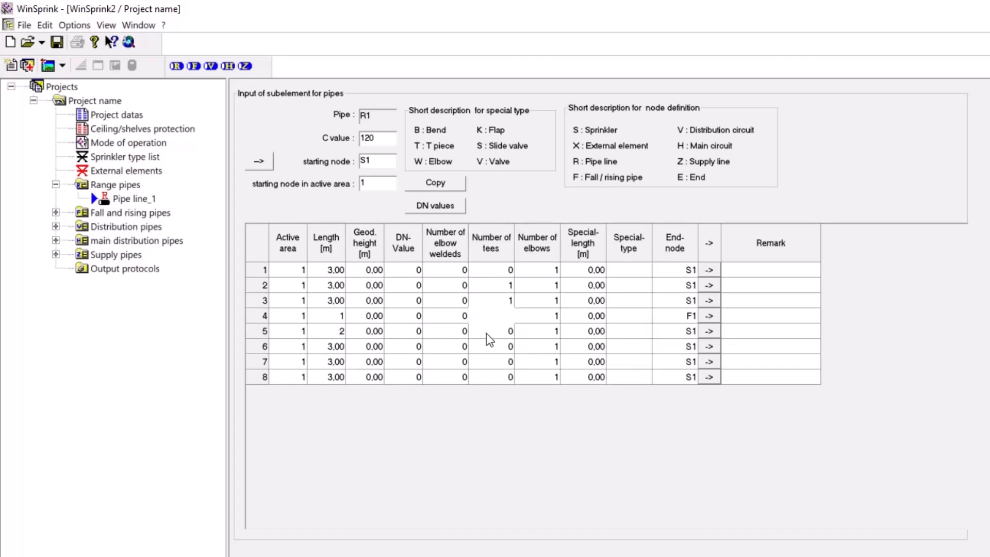
{"action": "type", "text": "1"}
{"action": "left_click", "coordinate": [487, 346]}
{"action": "type", "text": "1"}
{"action": "left_click", "coordinate": [486, 361]}
{"action": "type", "text": "1"}
Set the number of elbows to 0 for R1's subelements 2 to 7
{"action": "left_click", "coordinate": [544, 362]}
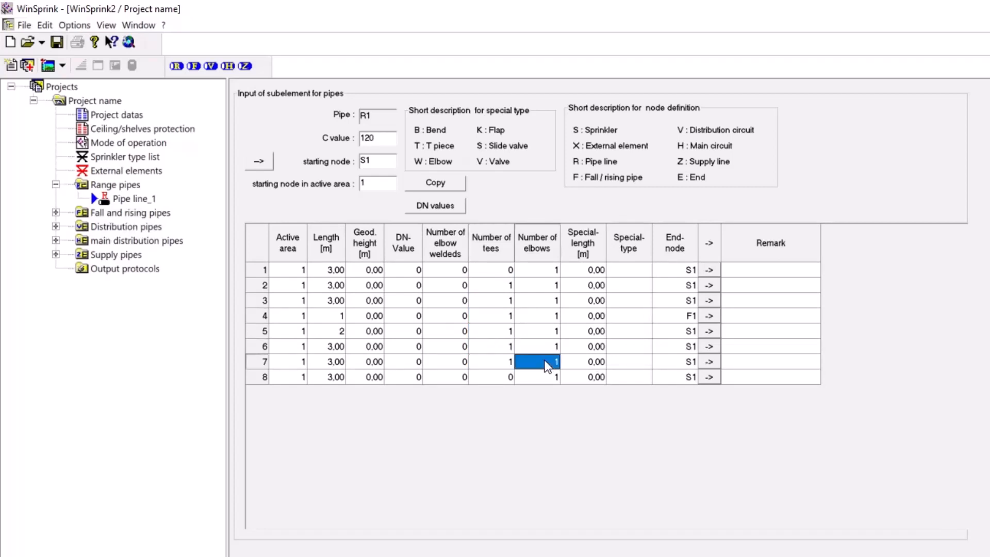
{"action": "type", "text": "0"}
{"action": "left_click", "coordinate": [542, 344]}
{"action": "type", "text": "0"}
{"action": "left_click", "coordinate": [542, 330]}
{"action": "type", "text": "0"}
{"action": "left_click", "coordinate": [542, 312]}
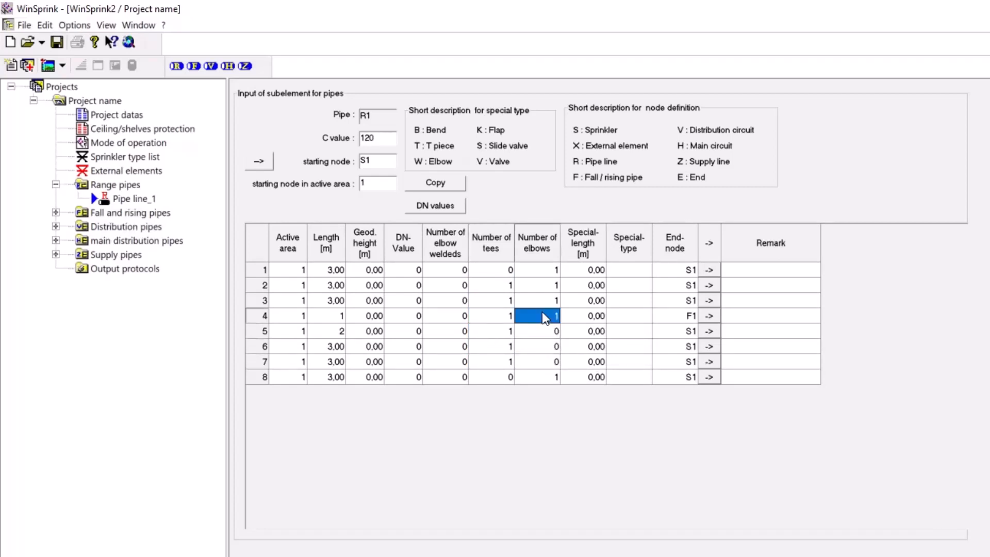
{"action": "type", "text": "0"}
{"action": "left_click", "coordinate": [543, 301]}
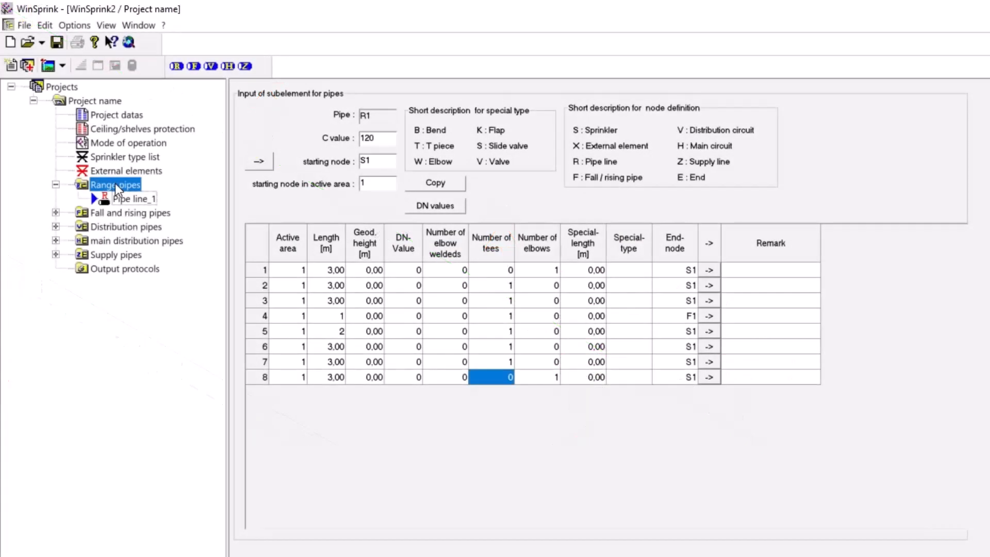
Make one copy of range pipe R1 from the range pipe list
{"action": "left_click", "coordinate": [116, 184]}
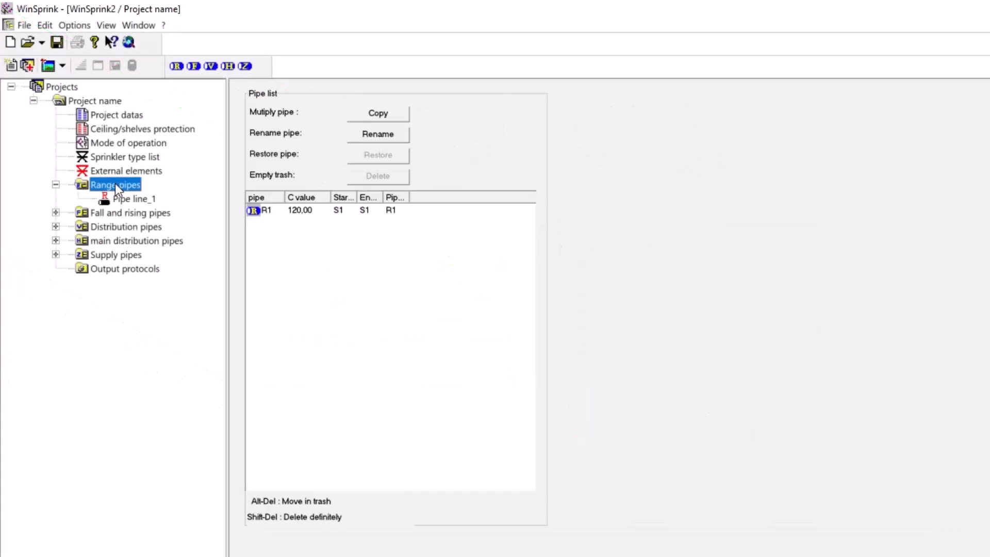
{"action": "left_click", "coordinate": [257, 213]}
{"action": "left_click", "coordinate": [397, 113]}
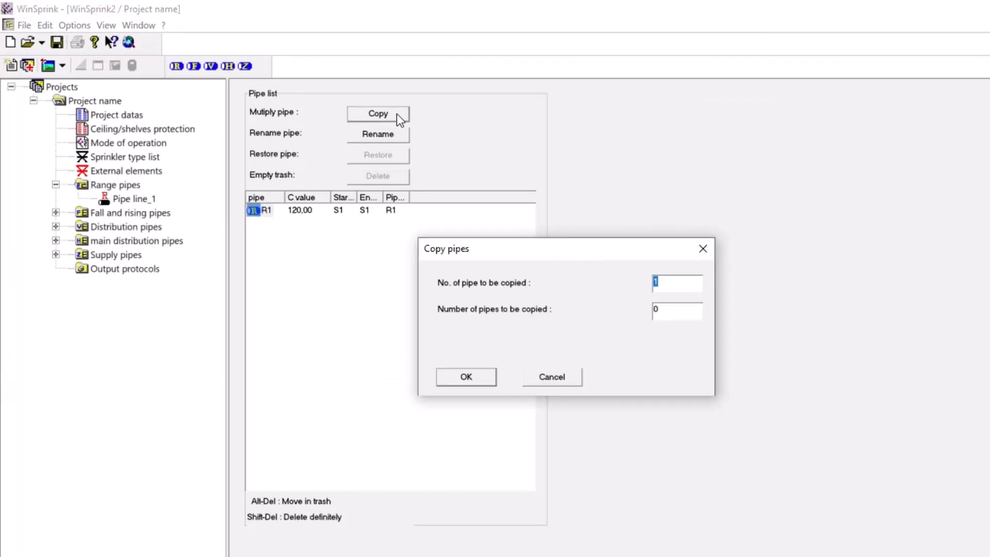
{"action": "key", "text": "Tab"}
{"action": "type", "text": "1"}
{"action": "left_click", "coordinate": [466, 377]}
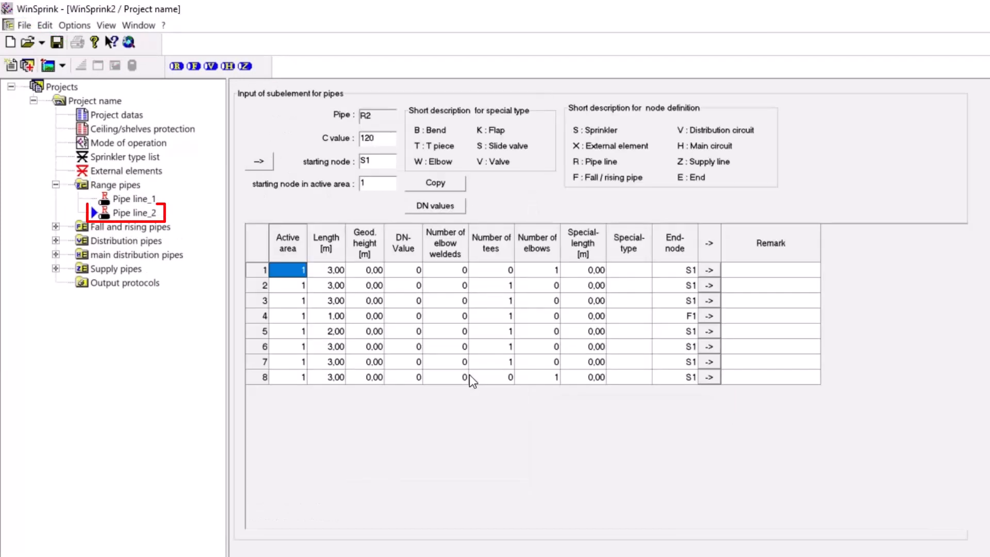
Change R2's end-nodes to F2 for subelement 4 and S2 for subelements 1 to 3
{"action": "left_click", "coordinate": [670, 315]}
{"action": "left_click", "coordinate": [669, 317]}
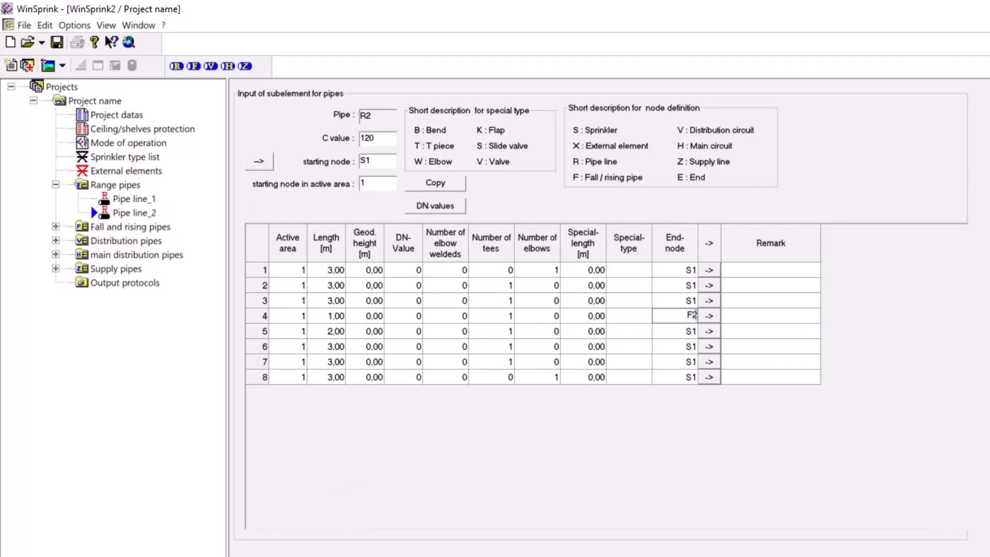
{"action": "left_click", "coordinate": [669, 272]}
{"action": "type", "text": "S"}
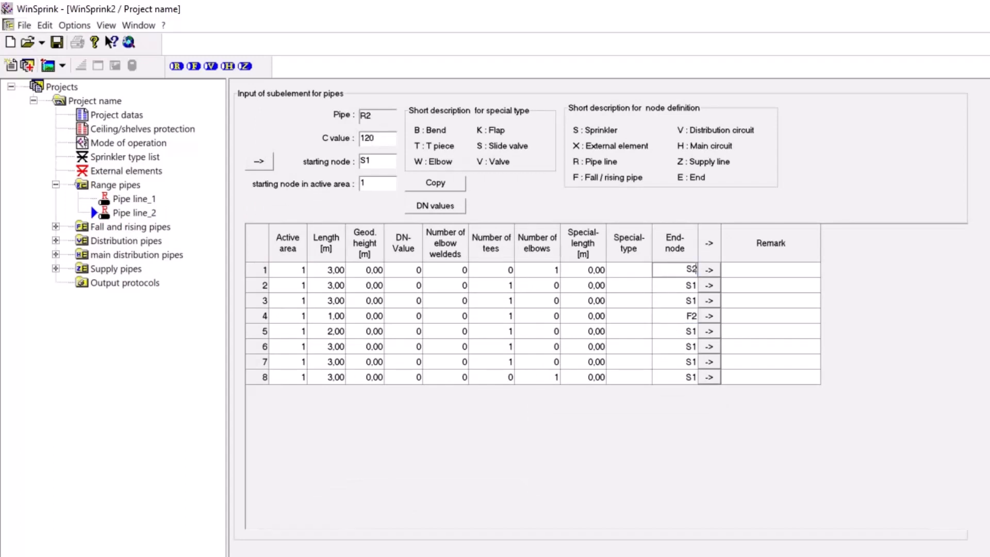
{"action": "left_click", "coordinate": [670, 287]}
{"action": "type", "text": "S"}
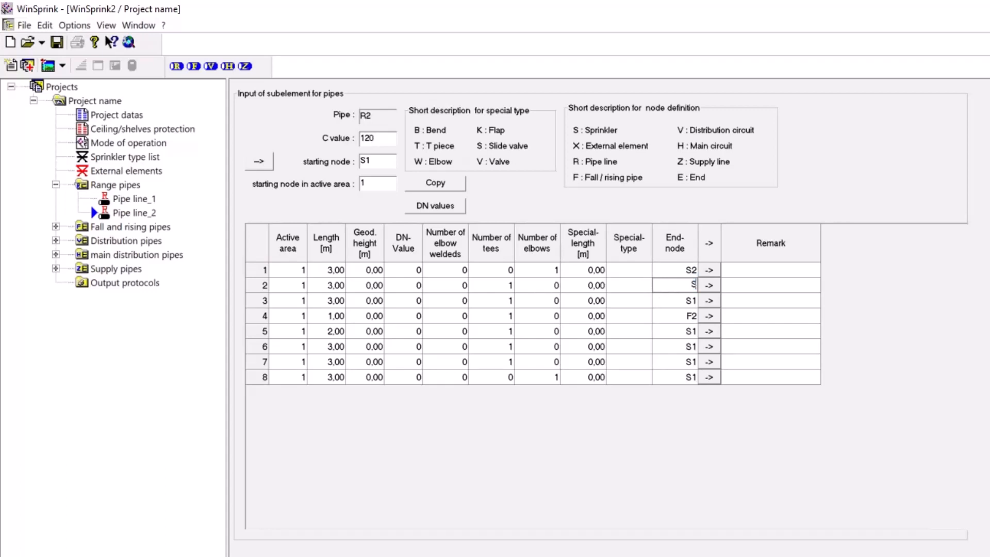
{"action": "left_click", "coordinate": [679, 301]}
{"action": "type", "text": "S2"}
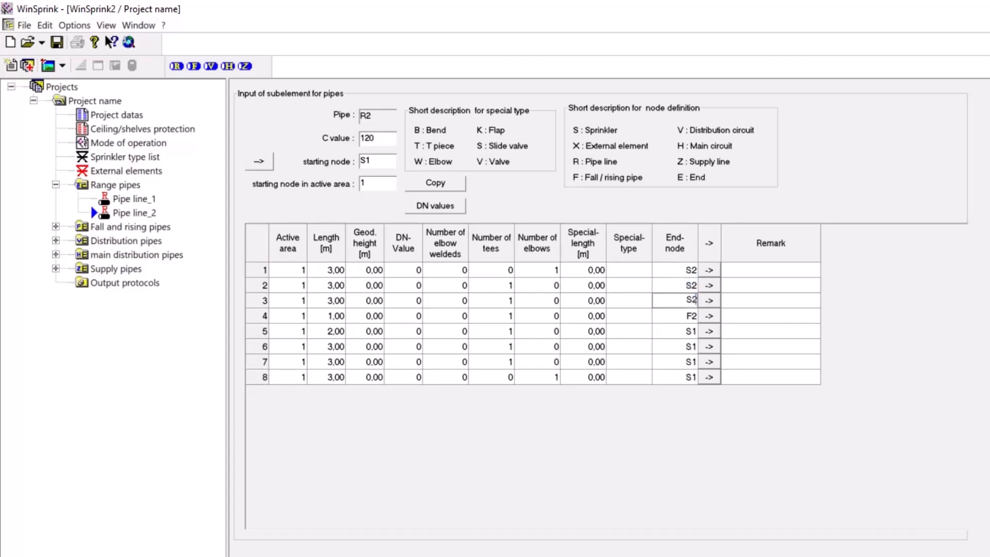
Change R2's end-nodes for subelements 5 to 8 and its starting node to S2
{"action": "left_click", "coordinate": [675, 331]}
{"action": "type", "text": "S2"}
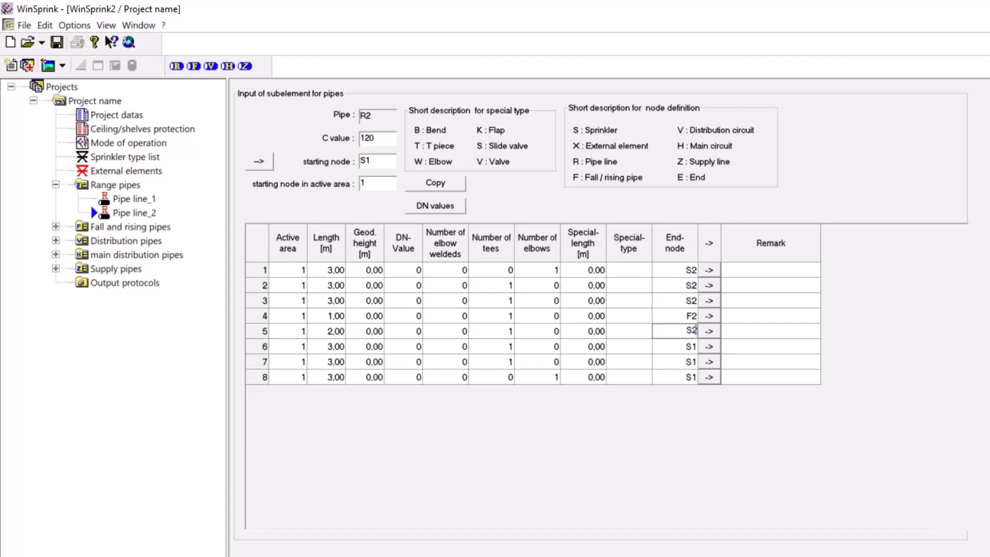
{"action": "left_click", "coordinate": [674, 346]}
{"action": "type", "text": "S2"}
{"action": "left_click", "coordinate": [671, 363]}
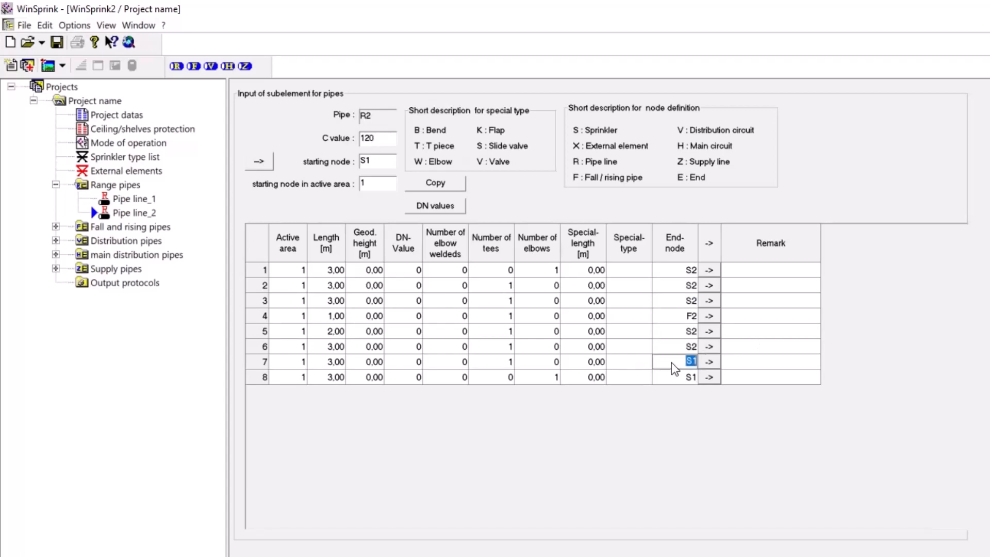
{"action": "type", "text": "S2"}
{"action": "left_click", "coordinate": [669, 376]}
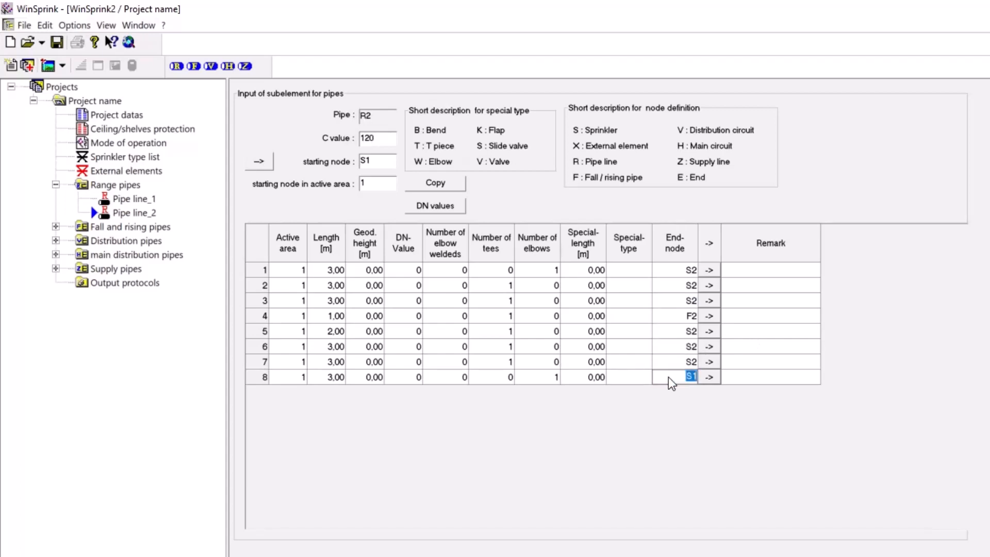
{"action": "type", "text": "S2"}
{"action": "left_click_drag", "start_coordinate": [377, 160], "coordinate": [337, 158]}
{"action": "type", "text": "S2"}
{"action": "left_click", "coordinate": [383, 425]}
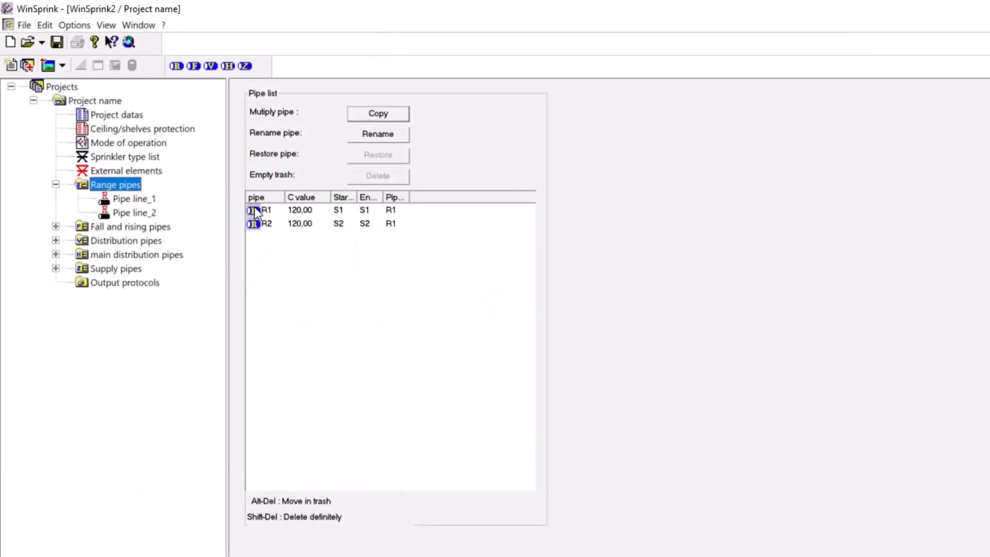
Make another single copy of R1 as the third range pipe
{"action": "left_click", "coordinate": [255, 208]}
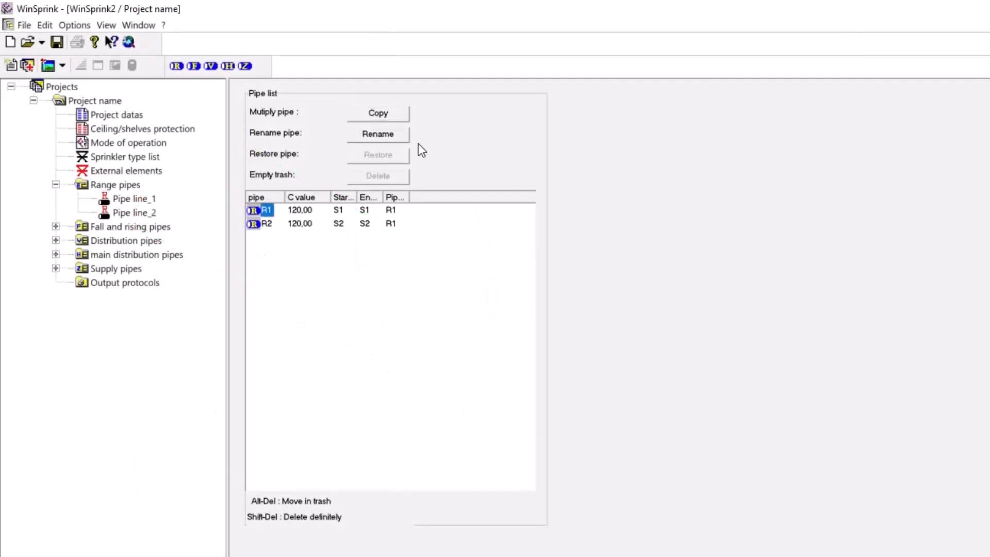
{"action": "left_click", "coordinate": [384, 116]}
{"action": "type", "text": "1"}
{"action": "key", "text": "Tab"}
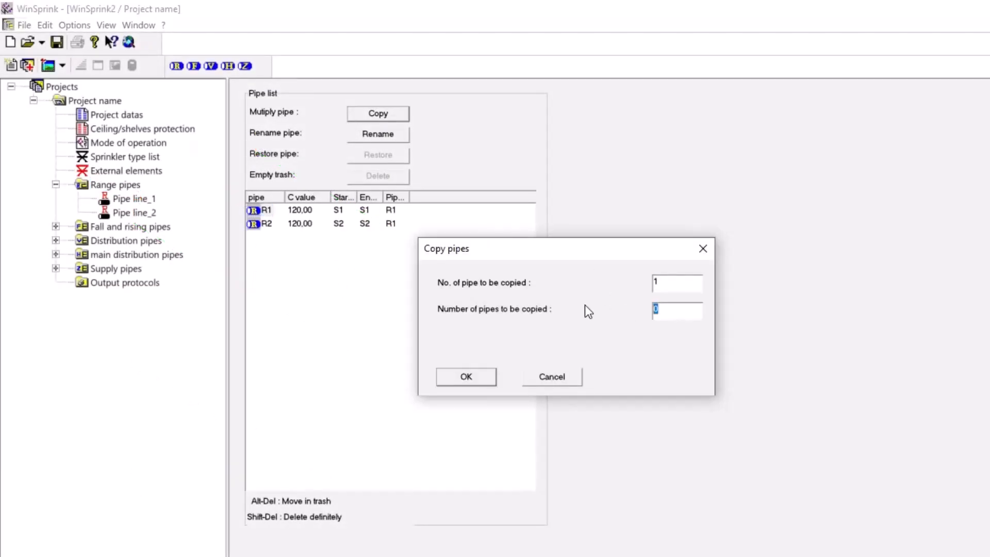
{"action": "type", "text": "1"}
{"action": "left_click", "coordinate": [477, 375]}
Make one copy of range pipe R2 from the range pipe list as the fourth range pipe
{"action": "left_click", "coordinate": [125, 186]}
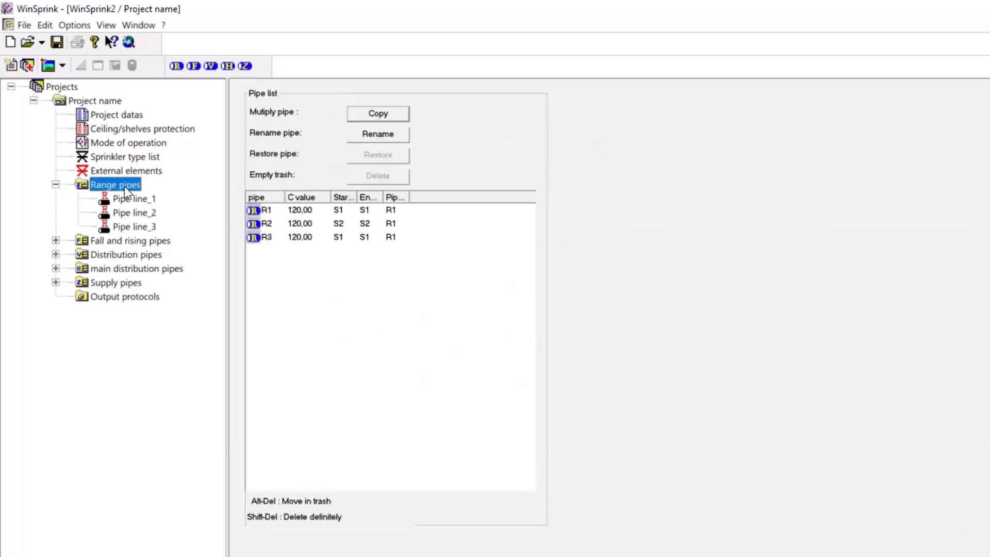
{"action": "left_click", "coordinate": [265, 223]}
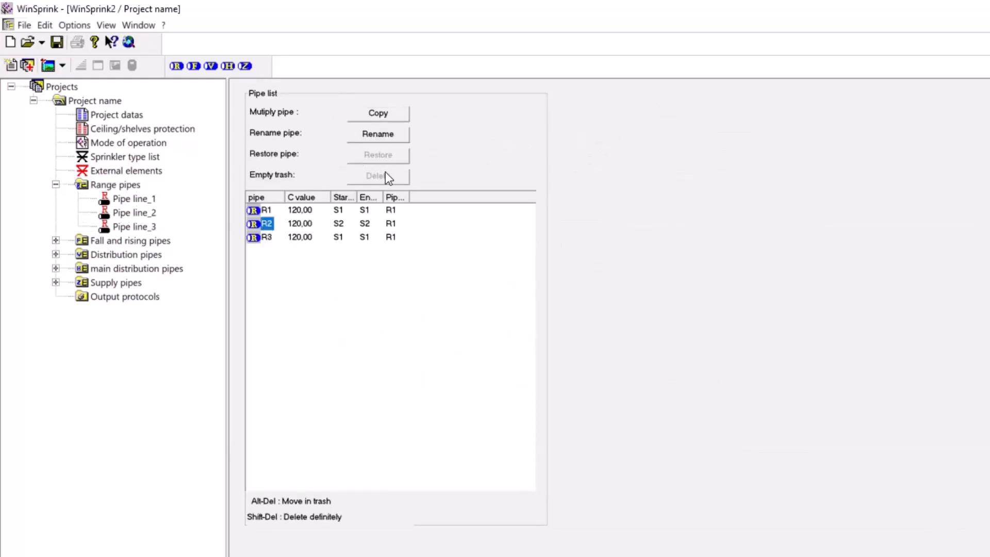
{"action": "left_click", "coordinate": [391, 118]}
{"action": "left_click_drag", "start_coordinate": [683, 313], "coordinate": [546, 309]}
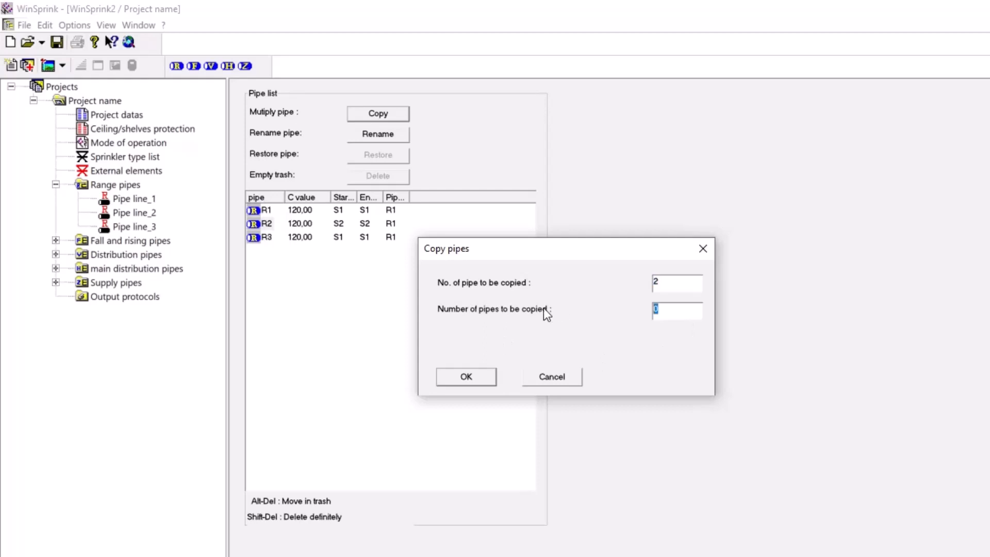
{"action": "type", "text": "1"}
{"action": "left_click", "coordinate": [466, 377]}
Make one copy of range pipe R1 as the fifth range pipe
{"action": "left_click", "coordinate": [387, 115]}
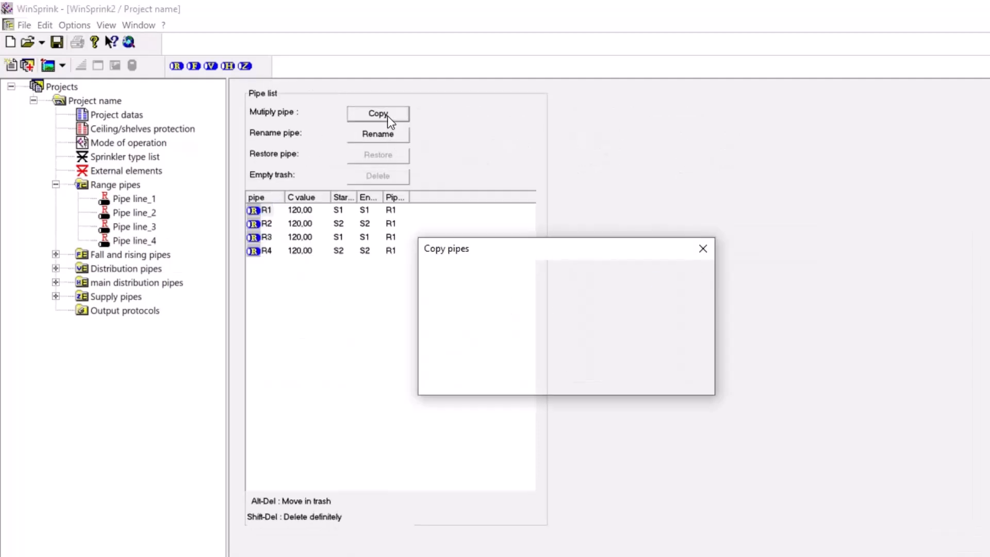
{"action": "left_click_drag", "start_coordinate": [682, 320], "coordinate": [570, 320]}
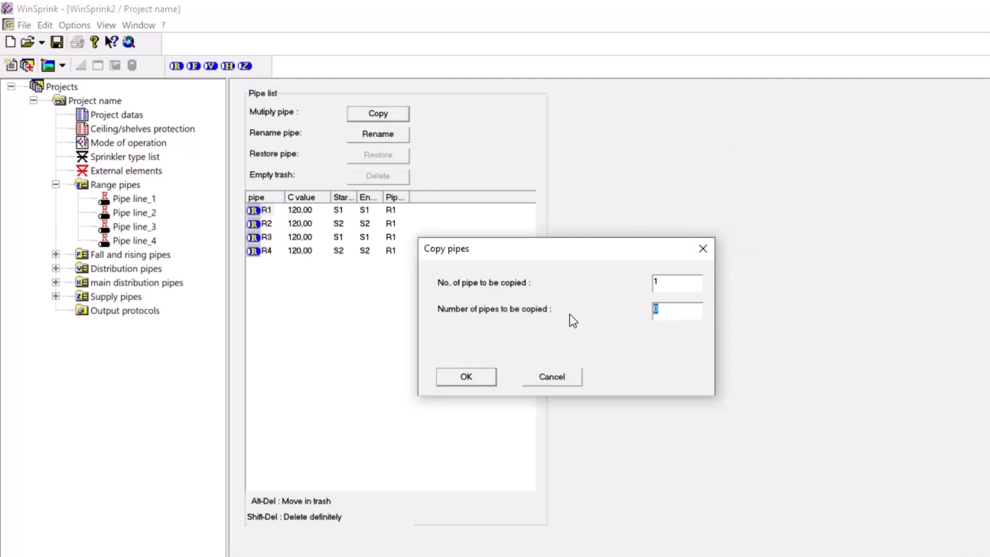
{"action": "type", "text": "1"}
{"action": "left_click", "coordinate": [458, 379]}
Make one more copy of range pipe R2 as the sixth range pipe
{"action": "left_click", "coordinate": [118, 185]}
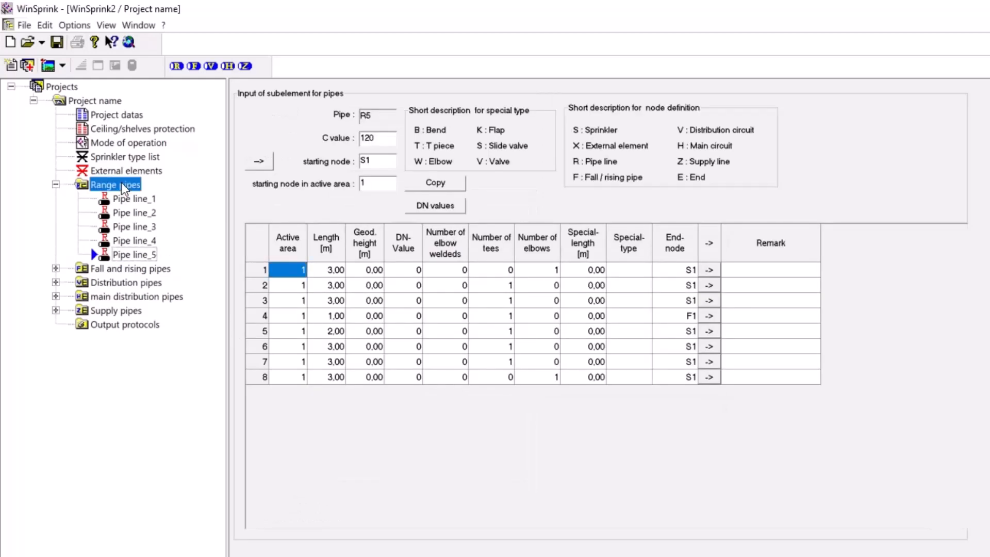
{"action": "left_click", "coordinate": [265, 223]}
{"action": "left_click", "coordinate": [382, 114]}
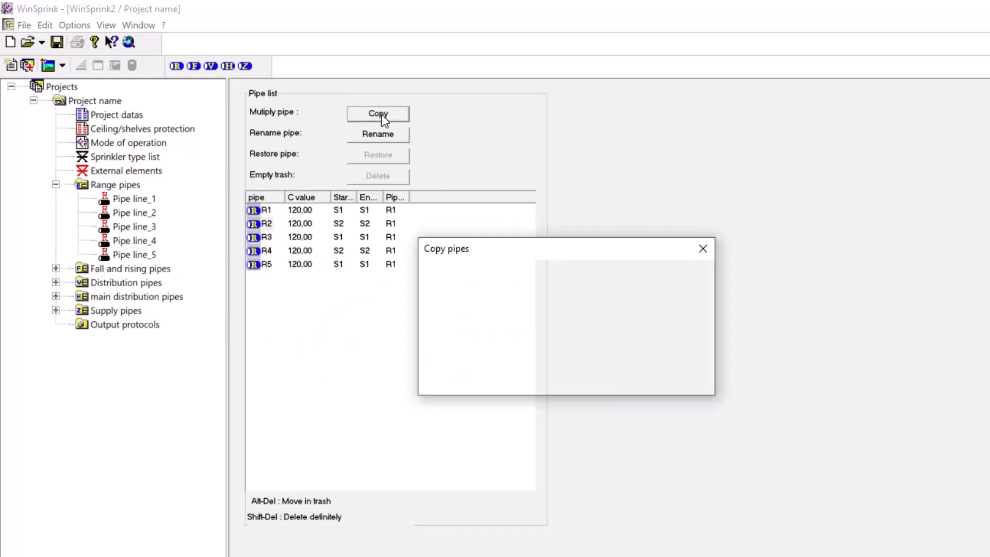
{"action": "left_click_drag", "start_coordinate": [683, 316], "coordinate": [572, 317]}
{"action": "type", "text": "1"}
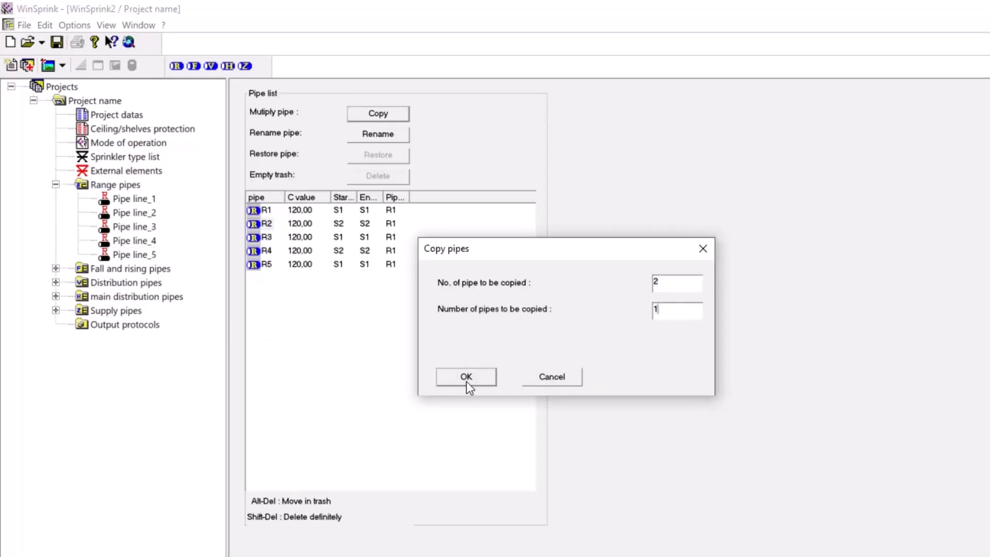
{"action": "left_click", "coordinate": [466, 379]}
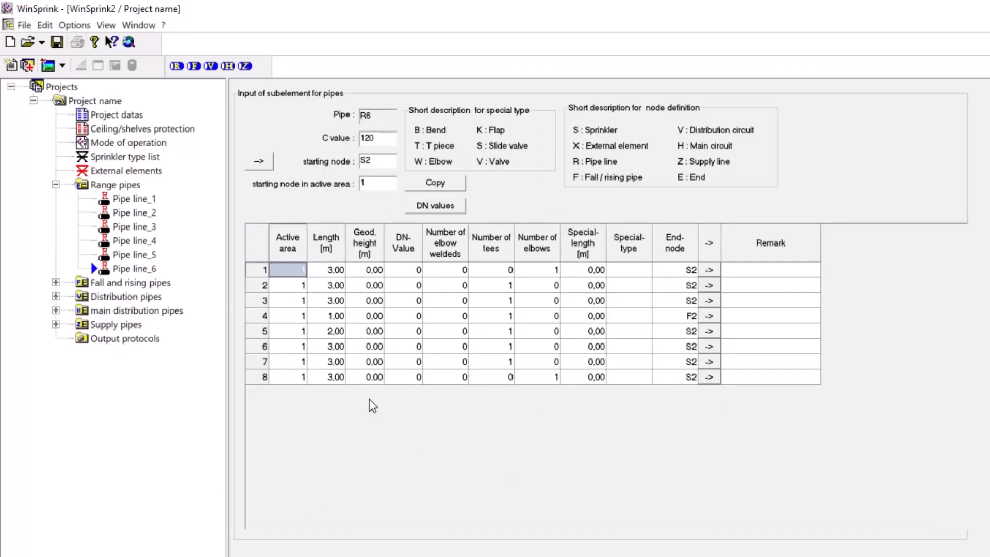
Set the active area to 0 for subelements 1 to 8 of range pipe R6
{"action": "left_click", "coordinate": [289, 377]}
{"action": "type", "text": "0"}
{"action": "left_click", "coordinate": [287, 362]}
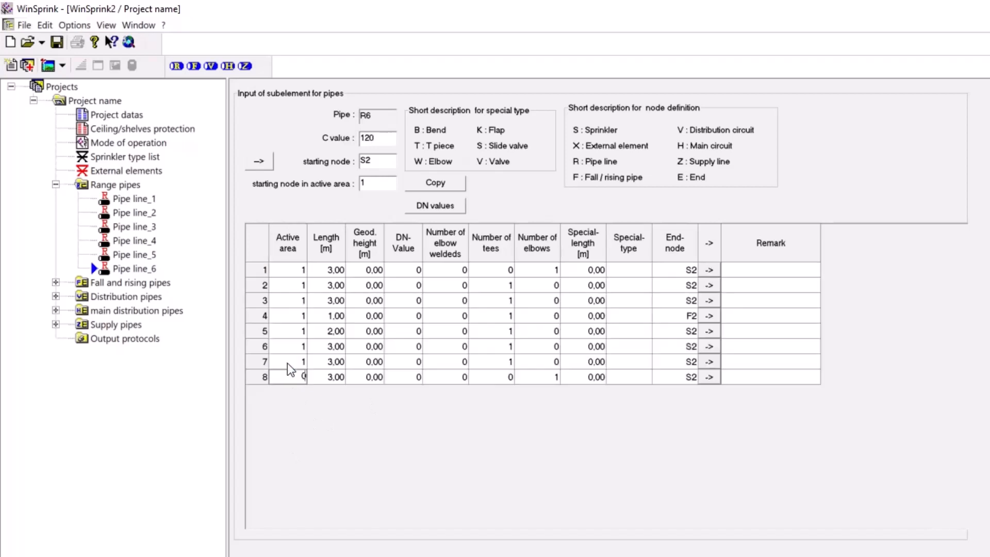
{"action": "type", "text": "0"}
{"action": "left_click", "coordinate": [287, 347]}
{"action": "type", "text": "0"}
{"action": "left_click", "coordinate": [287, 331]}
{"action": "type", "text": "0"}
{"action": "left_click", "coordinate": [287, 316]}
{"action": "type", "text": "0"}
{"action": "left_click", "coordinate": [287, 300]}
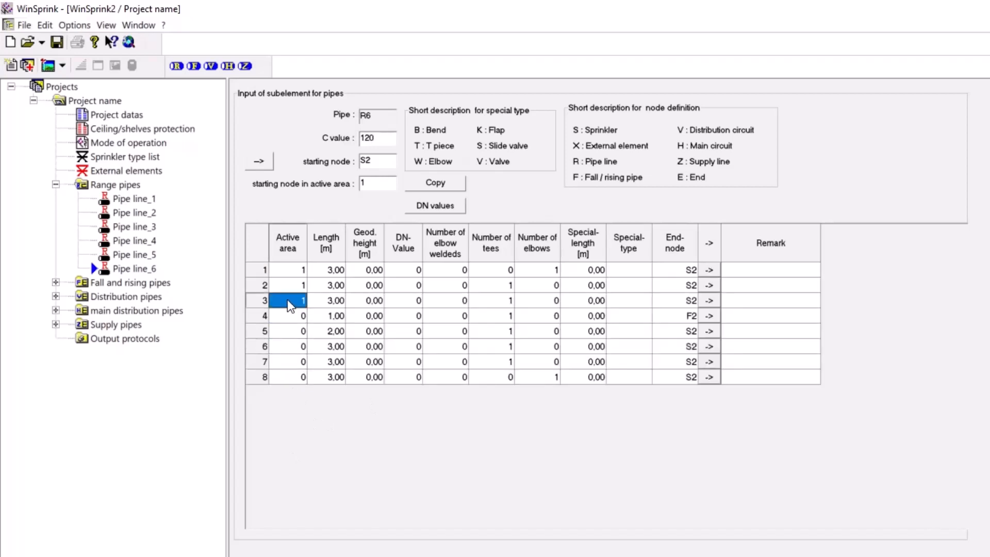
{"action": "type", "text": "0"}
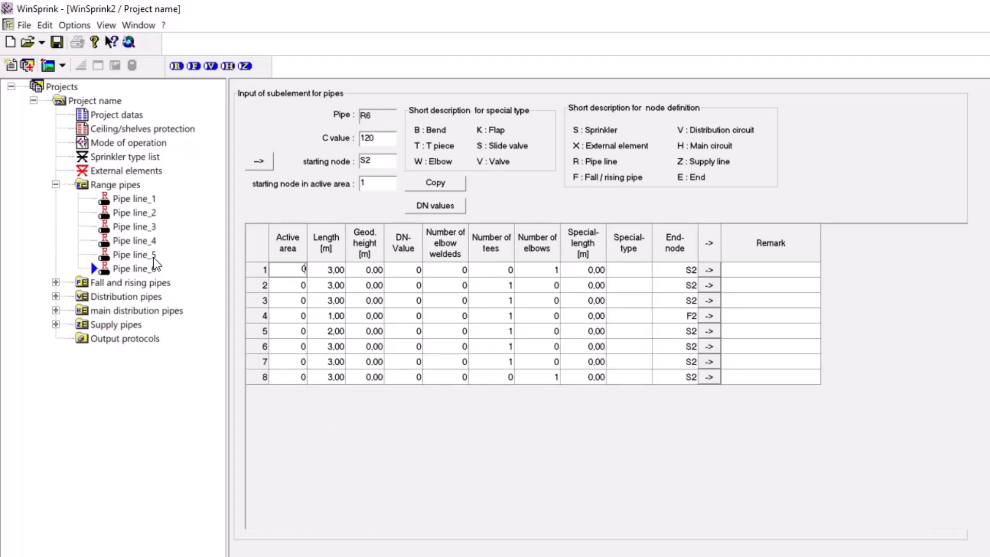
Set the active area to 0 for all eight subelements of range pipe R5
{"action": "left_click", "coordinate": [153, 255]}
{"action": "left_click", "coordinate": [289, 381]}
{"action": "type", "text": "0"}
{"action": "left_click", "coordinate": [288, 362]}
{"action": "type", "text": "0"}
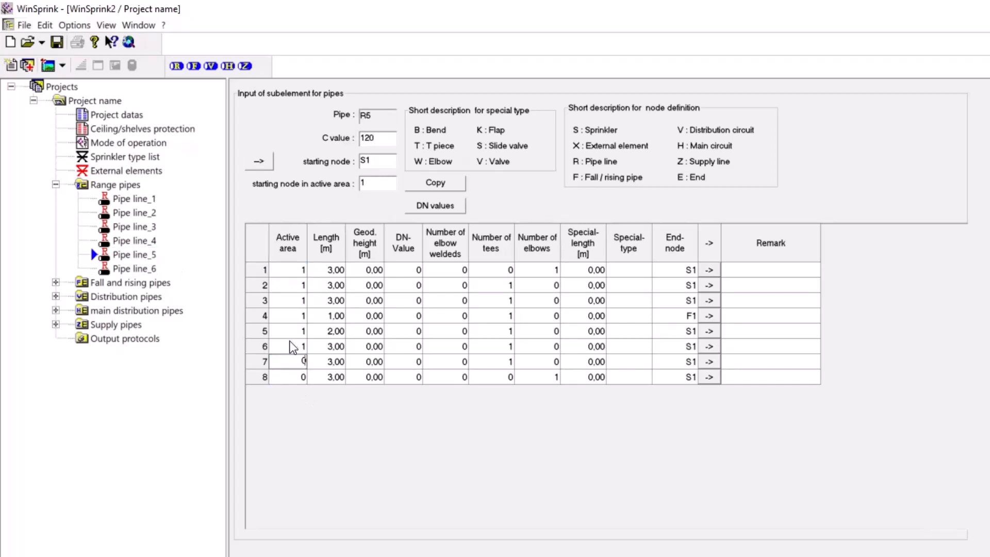
{"action": "left_click", "coordinate": [296, 346]}
{"action": "type", "text": "0"}
{"action": "left_click", "coordinate": [293, 322]}
{"action": "type", "text": "0"}
{"action": "left_click", "coordinate": [281, 300]}
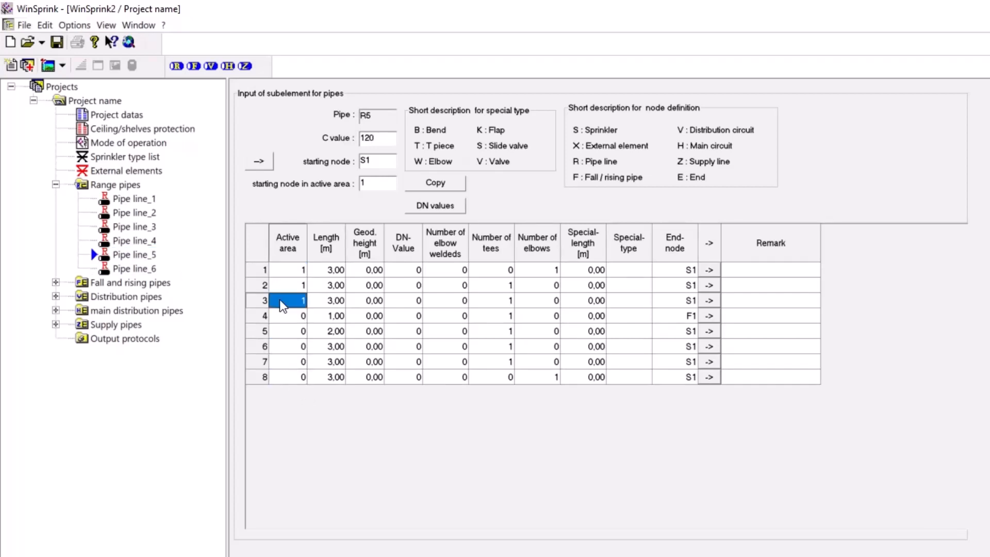
{"action": "type", "text": "0"}
{"action": "left_click", "coordinate": [284, 285]}
{"action": "type", "text": "0"}
{"action": "left_click", "coordinate": [286, 271]}
{"action": "type", "text": "0"}
Set the active area to 0 for all eight subelements of range pipe R4
{"action": "left_click", "coordinate": [122, 240]}
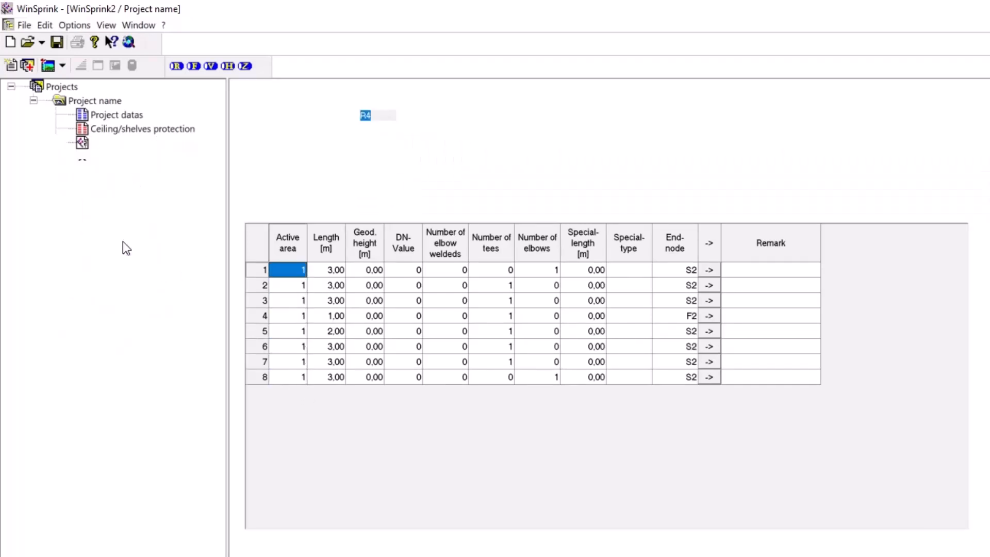
{"action": "left_click", "coordinate": [297, 376]}
{"action": "type", "text": "0"}
{"action": "left_click", "coordinate": [287, 361]}
{"action": "type", "text": "0"}
{"action": "left_click", "coordinate": [285, 346]}
{"action": "type", "text": "0"}
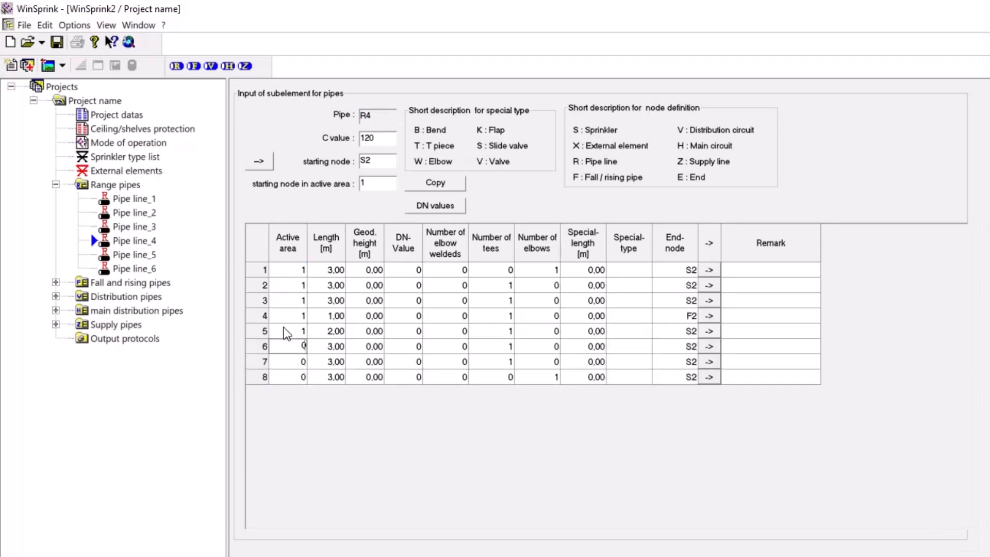
{"action": "left_click", "coordinate": [283, 331]}
{"action": "type", "text": "0"}
{"action": "left_click", "coordinate": [281, 316]}
{"action": "type", "text": "0"}
{"action": "left_click", "coordinate": [286, 297]}
{"action": "type", "text": "00"}
{"action": "left_click", "coordinate": [285, 269]}
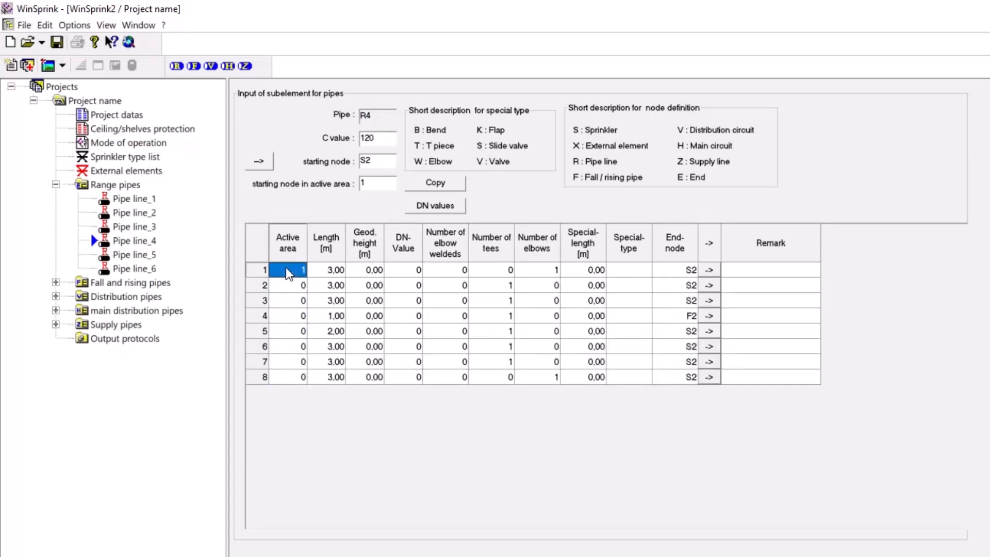
Set the active area to 0 for all eight subelements of range pipe R3 and its starting node in active area to 0
{"action": "type", "text": "0"}
{"action": "left_click", "coordinate": [108, 226]}
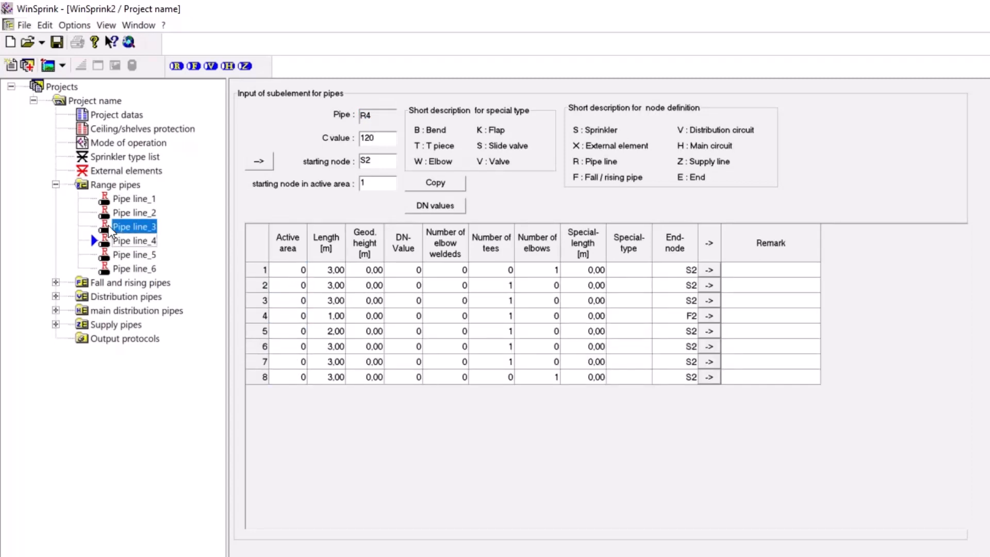
{"action": "left_click", "coordinate": [294, 376]}
{"action": "type", "text": "0"}
{"action": "left_click", "coordinate": [287, 361]}
{"action": "type", "text": "0"}
{"action": "left_click", "coordinate": [283, 344]}
{"action": "type", "text": "0"}
{"action": "left_click", "coordinate": [283, 331]}
{"action": "type", "text": "0"}
{"action": "left_click", "coordinate": [283, 314]}
{"action": "type", "text": "0"}
{"action": "left_click", "coordinate": [286, 300]}
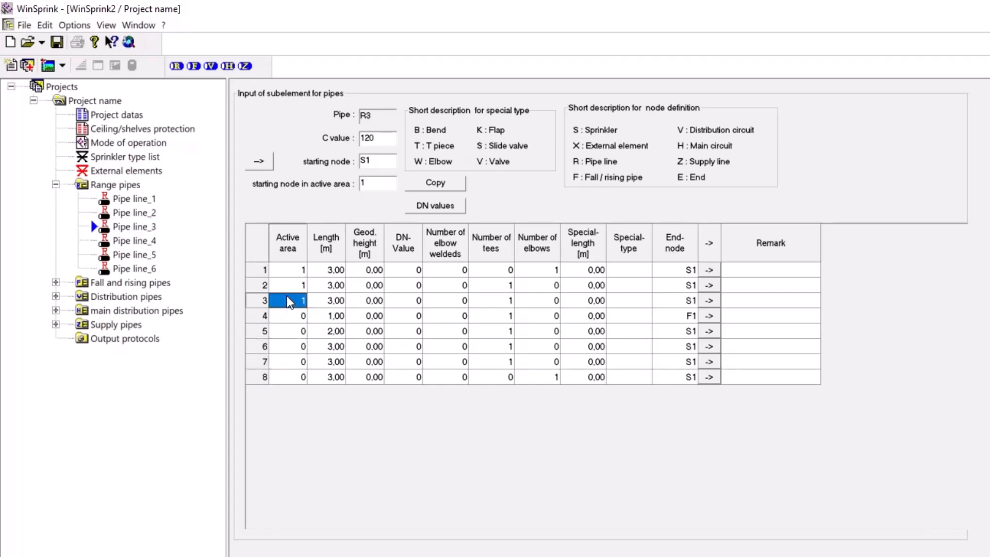
{"action": "type", "text": "0"}
{"action": "left_click", "coordinate": [286, 285]}
{"action": "type", "text": "0"}
{"action": "left_click", "coordinate": [287, 271]}
{"action": "type", "text": "0"}
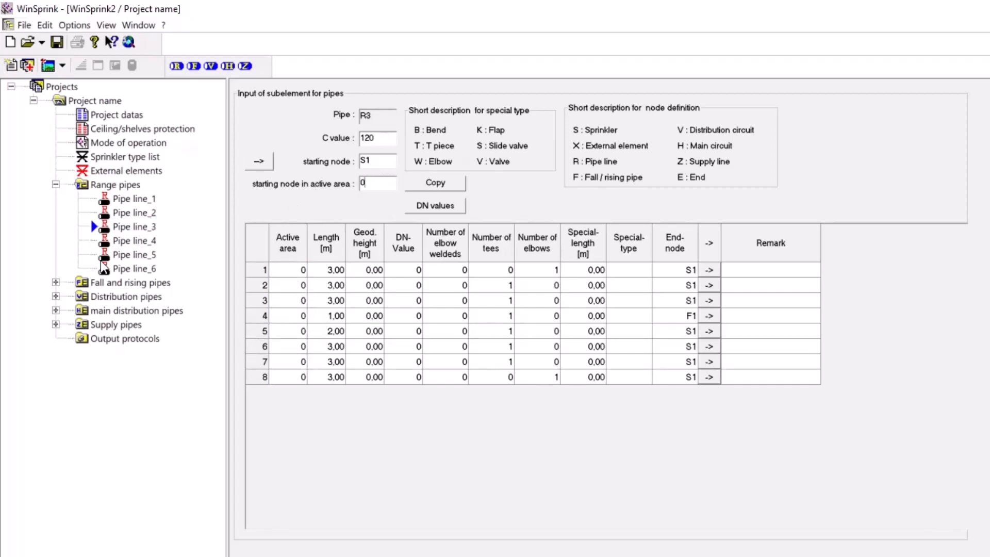
Set the starting node in active area to 0 for range pipes R4, R5 and R6
{"action": "left_click", "coordinate": [133, 240]}
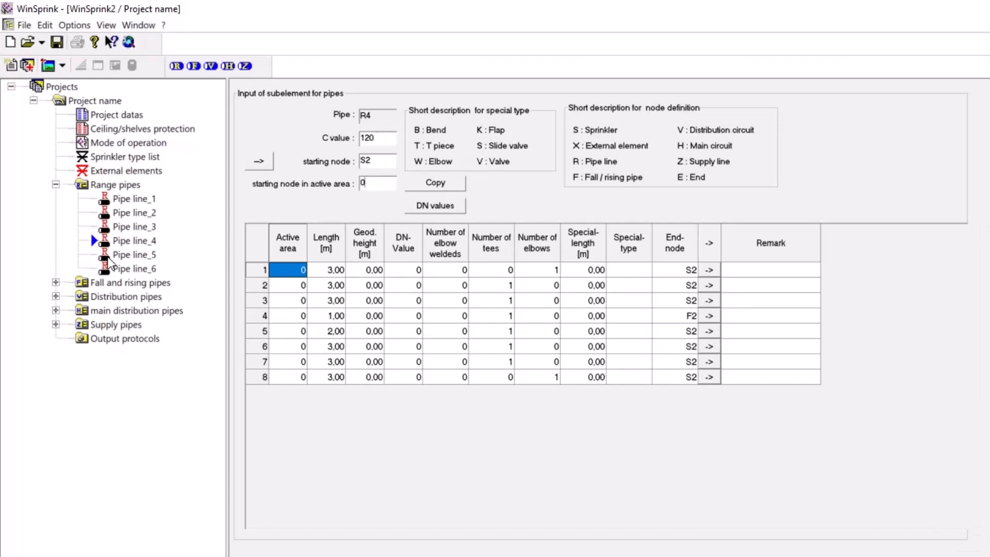
{"action": "left_click", "coordinate": [133, 254]}
{"action": "left_click", "coordinate": [133, 268]}
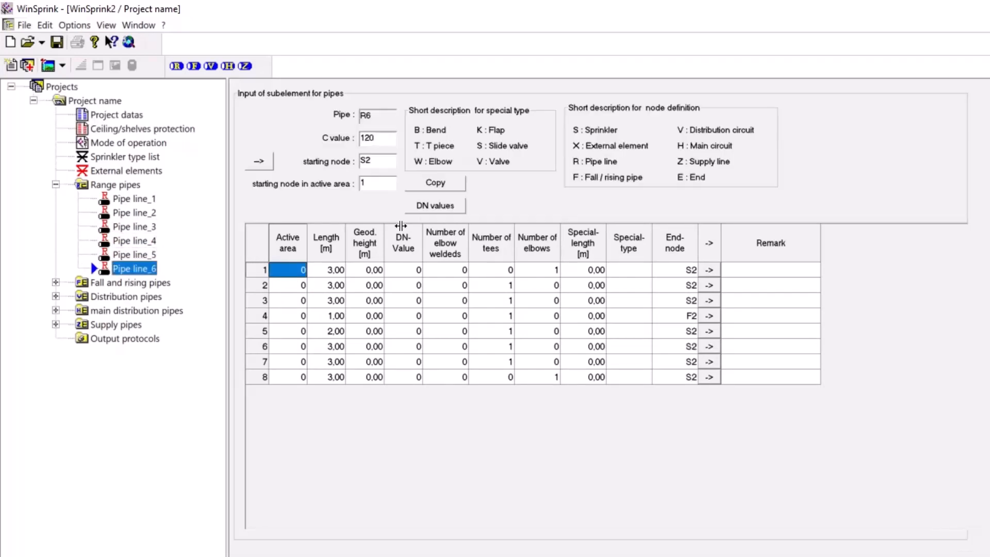
{"action": "left_click_drag", "start_coordinate": [392, 183], "coordinate": [287, 184]}
{"action": "type", "text": "0"}
{"action": "left_click", "coordinate": [133, 227]}
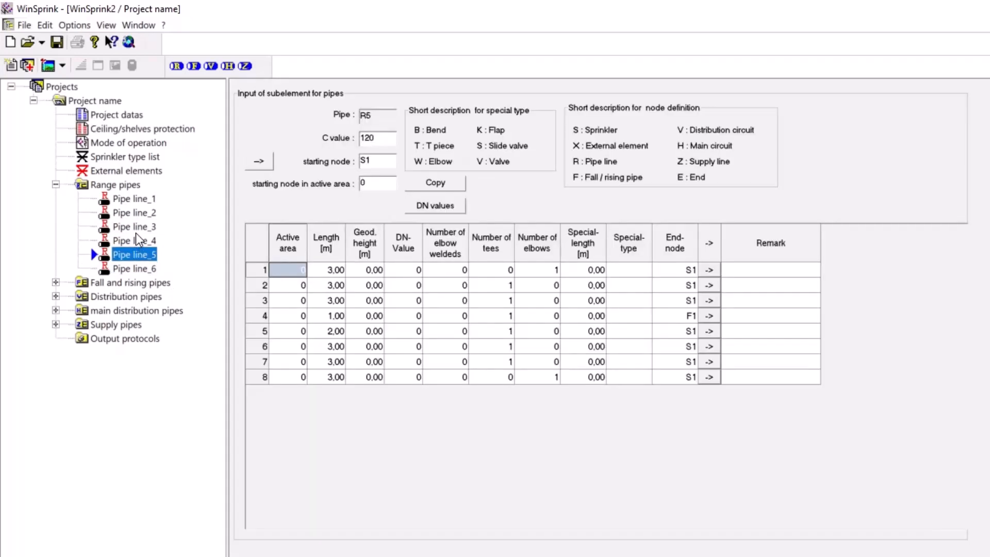
{"action": "left_click", "coordinate": [132, 208]}
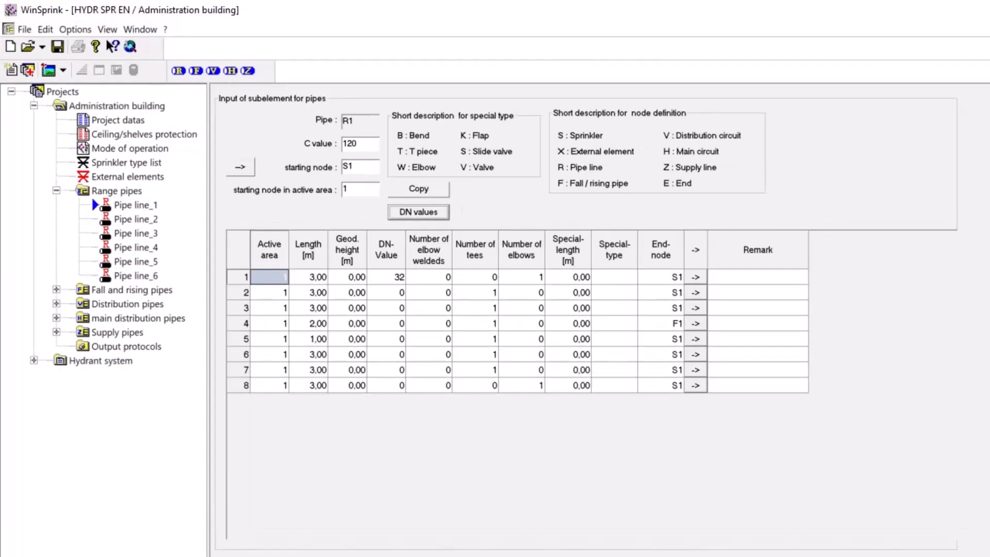
Change the end-node of subelement 4 in range pipe R3 of the Administration building project to F3
{"action": "left_click", "coordinate": [135, 233]}
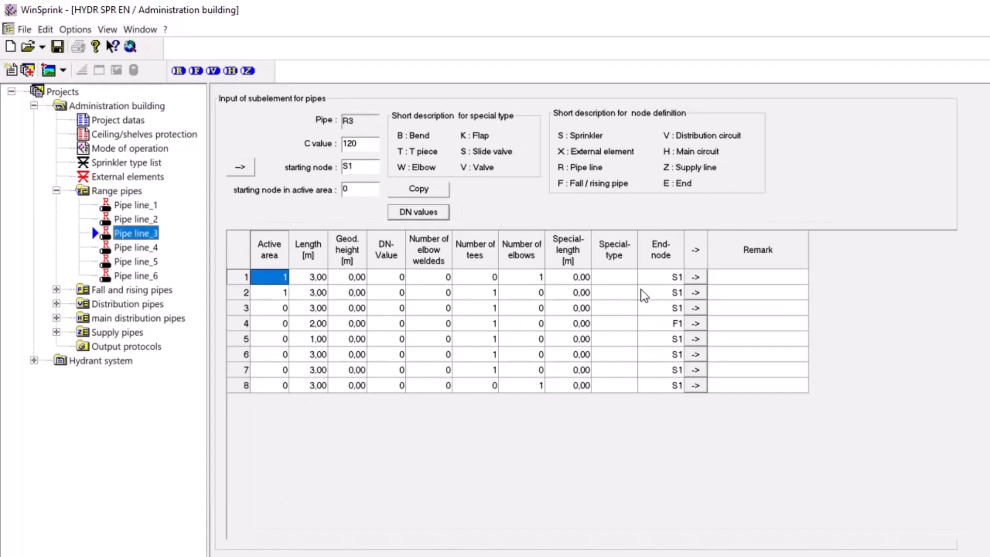
{"action": "left_click", "coordinate": [659, 323]}
{"action": "left_click", "coordinate": [660, 324]}
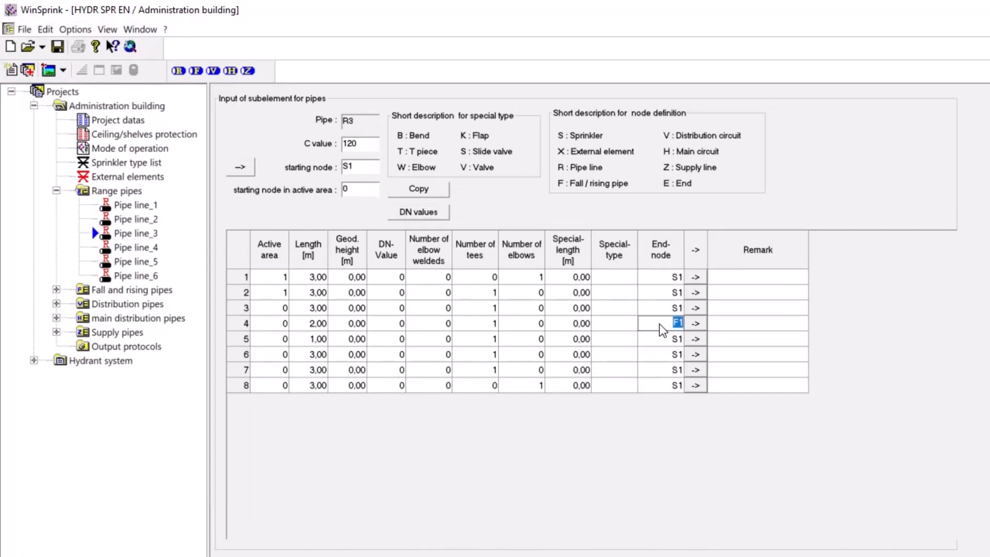
{"action": "type", "text": "F3"}
Change the end-node of subelement 4 in range pipe R4 to F4
{"action": "left_click", "coordinate": [116, 249]}
{"action": "left_click", "coordinate": [660, 322]}
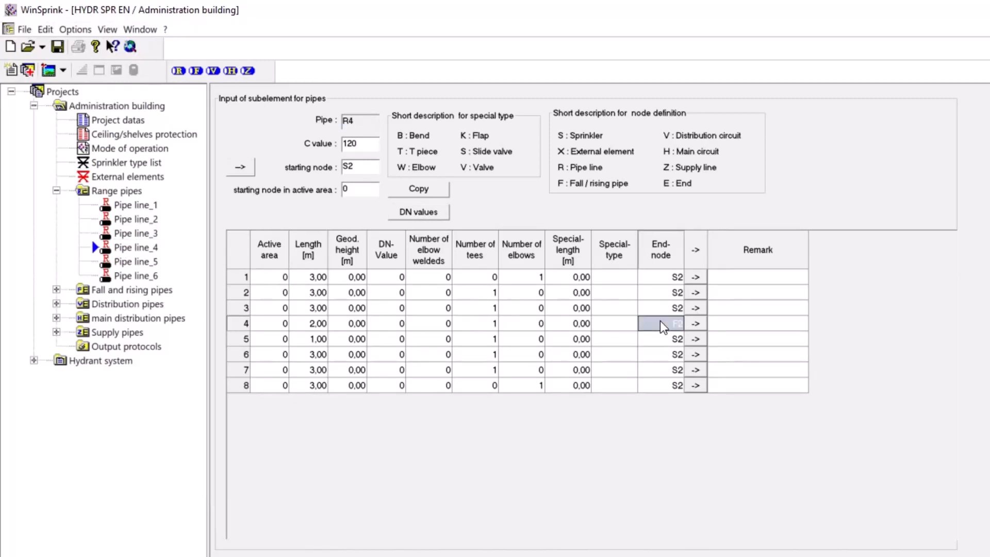
{"action": "left_click", "coordinate": [659, 321]}
{"action": "type", "text": "F4"}
Change the end-node of subelement 4 in range pipe R5 to F5
{"action": "left_click", "coordinate": [135, 260]}
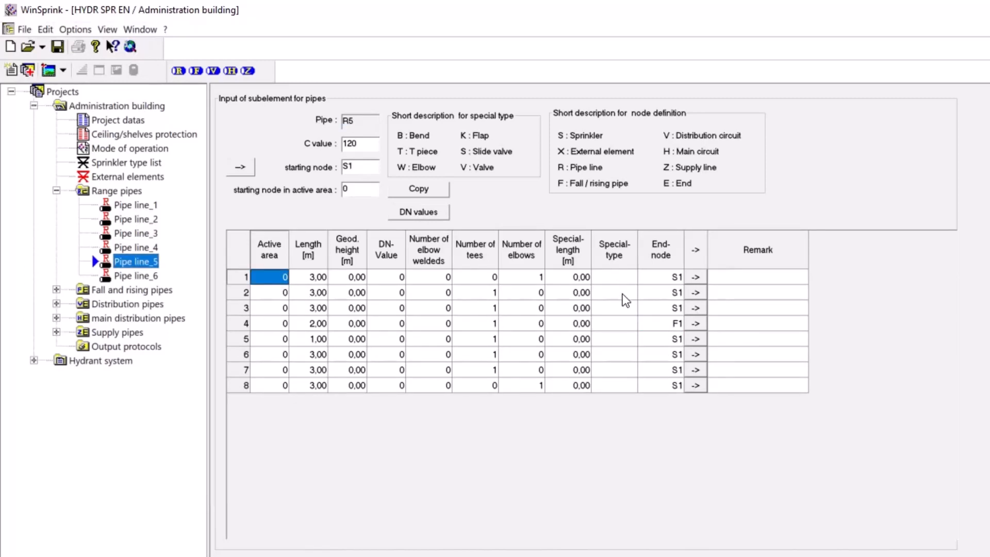
{"action": "left_click", "coordinate": [654, 329]}
{"action": "left_click", "coordinate": [654, 329]}
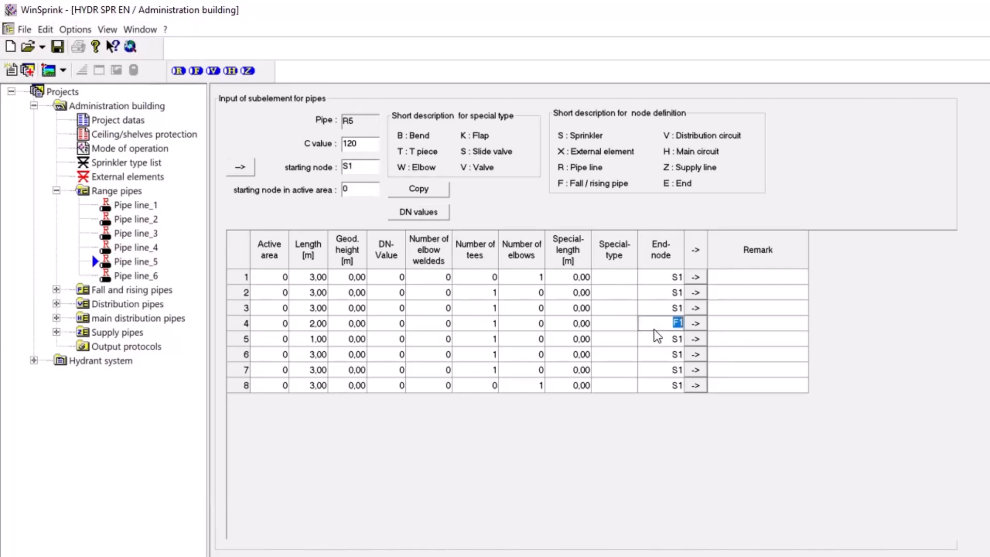
{"action": "type", "text": "F5"}
Change the end-node of subelement 4 in range pipe R6 to its own fall/rising pipe node
{"action": "left_click", "coordinate": [137, 279]}
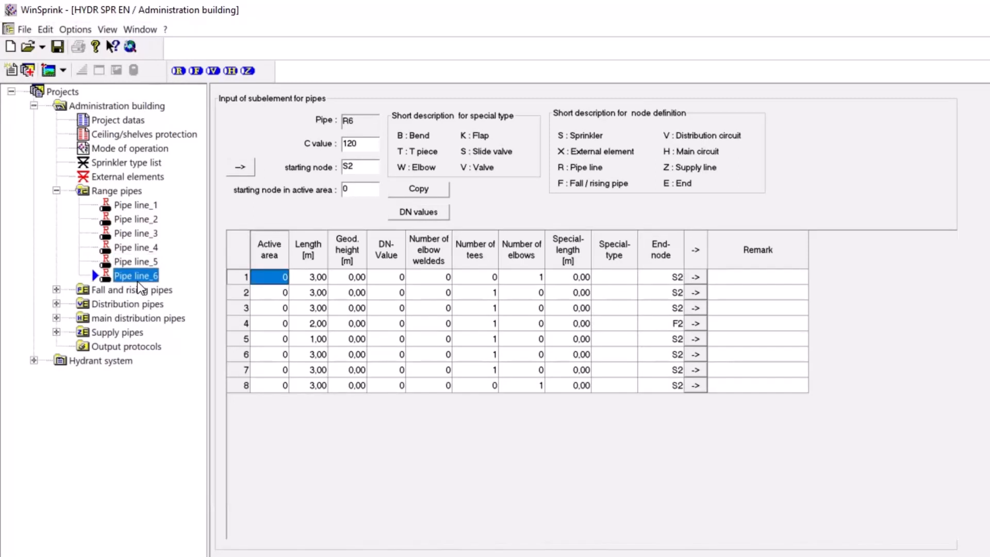
{"action": "left_click", "coordinate": [654, 330]}
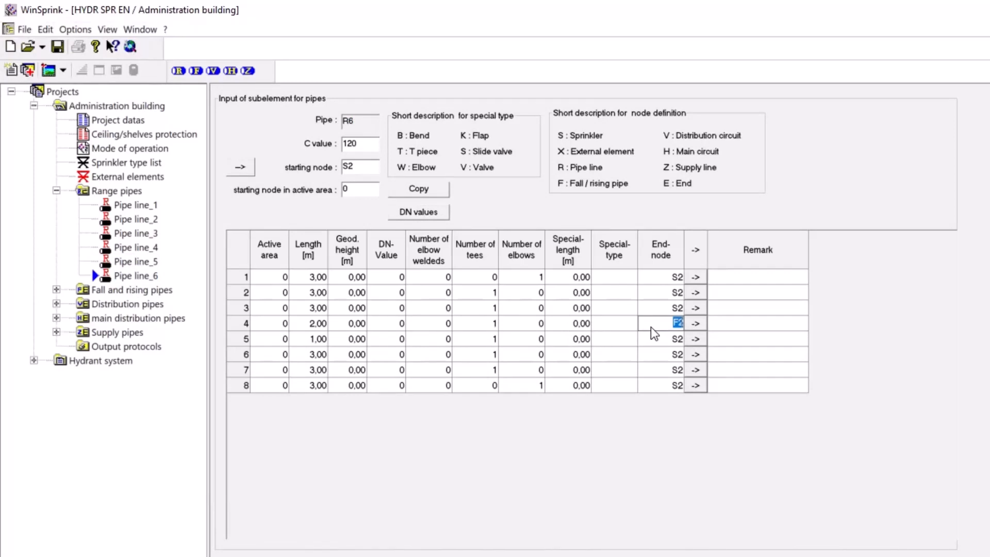
{"action": "type", "text": "F"}
{"action": "left_click", "coordinate": [644, 343]}
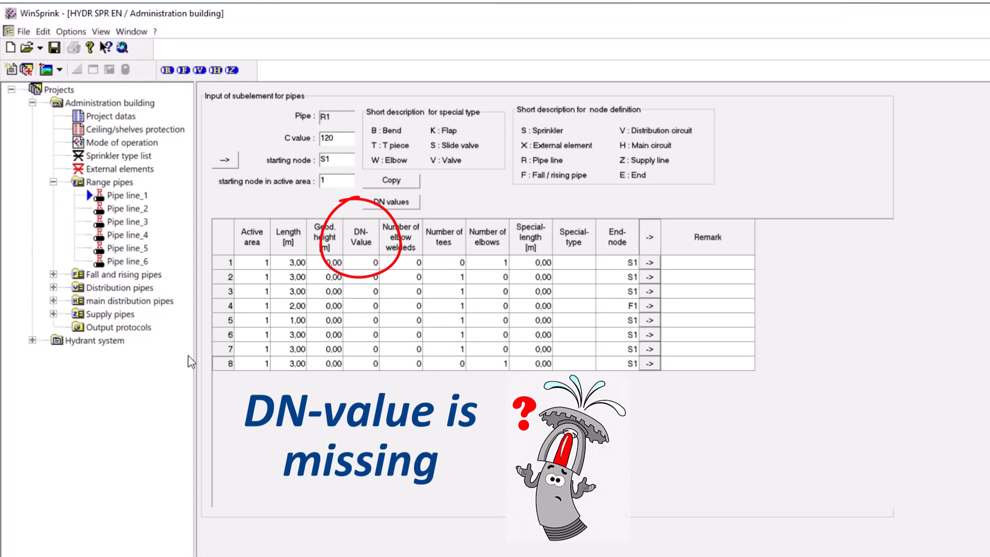
Set the DN value of subelement 1 in range pipe R1 to 32
{"action": "left_click", "coordinate": [353, 264]}
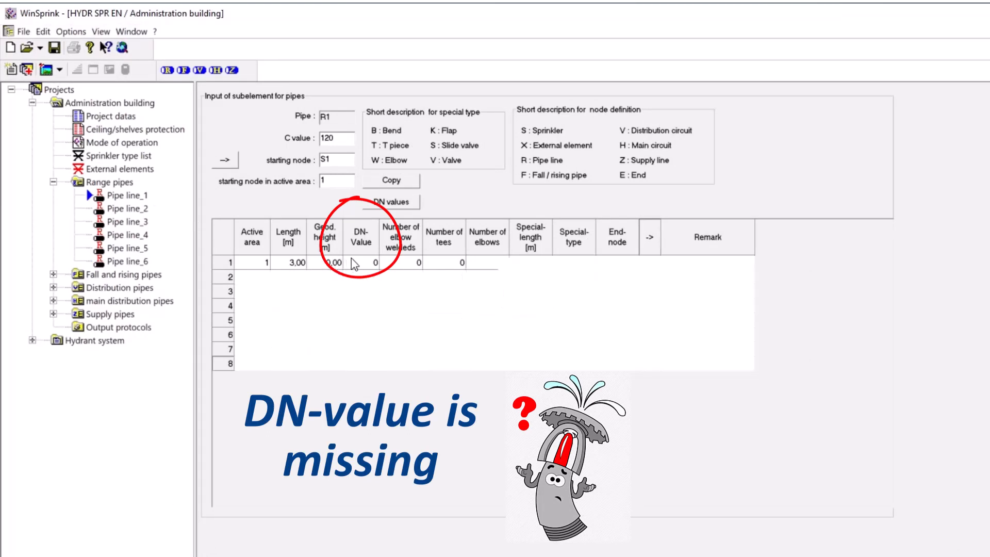
{"action": "type", "text": "32"}
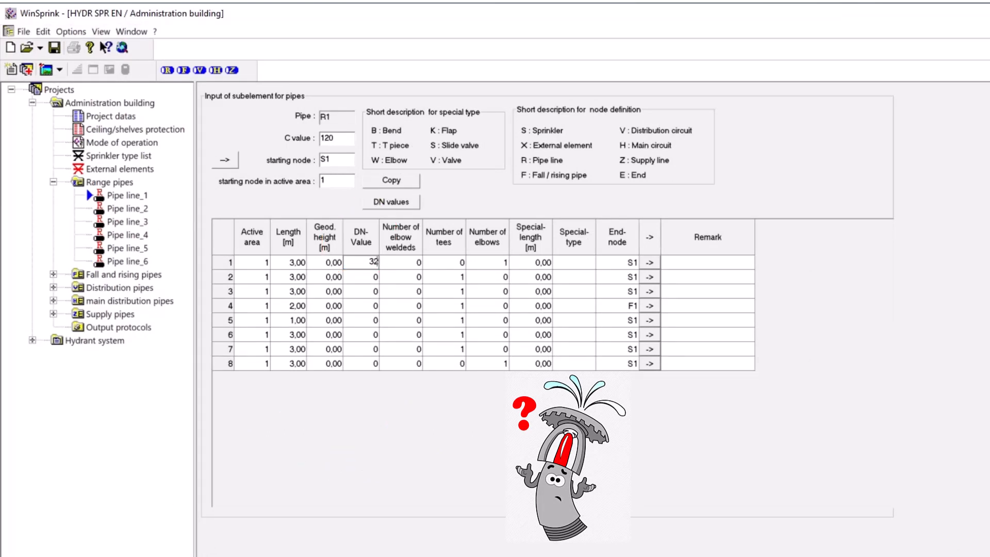
{"action": "left_click", "coordinate": [360, 279]}
Start copying DN values from range pipe R1, applying the DN values of elements to all pipe lines R2 to R6
{"action": "left_click", "coordinate": [383, 197]}
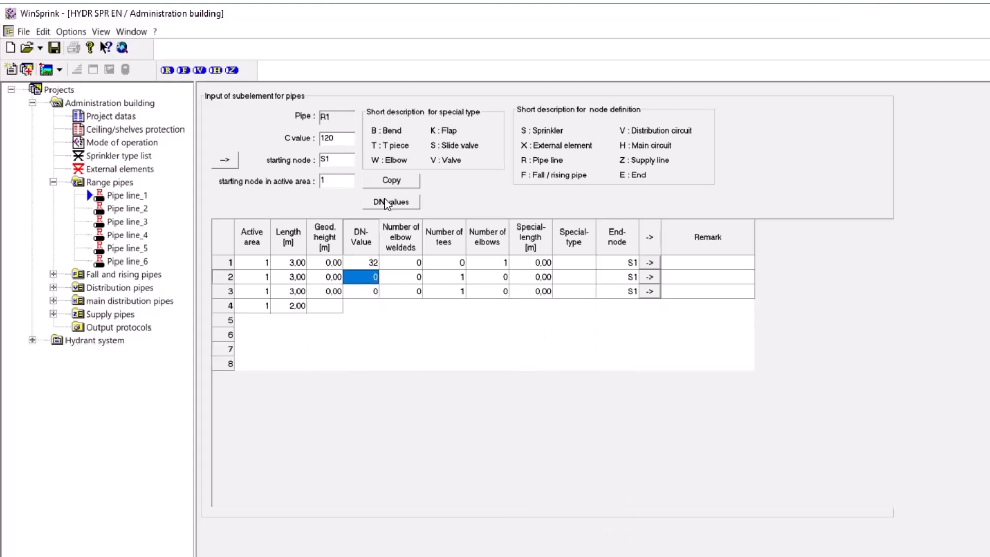
{"action": "left_click_drag", "start_coordinate": [571, 141], "coordinate": [607, 139]}
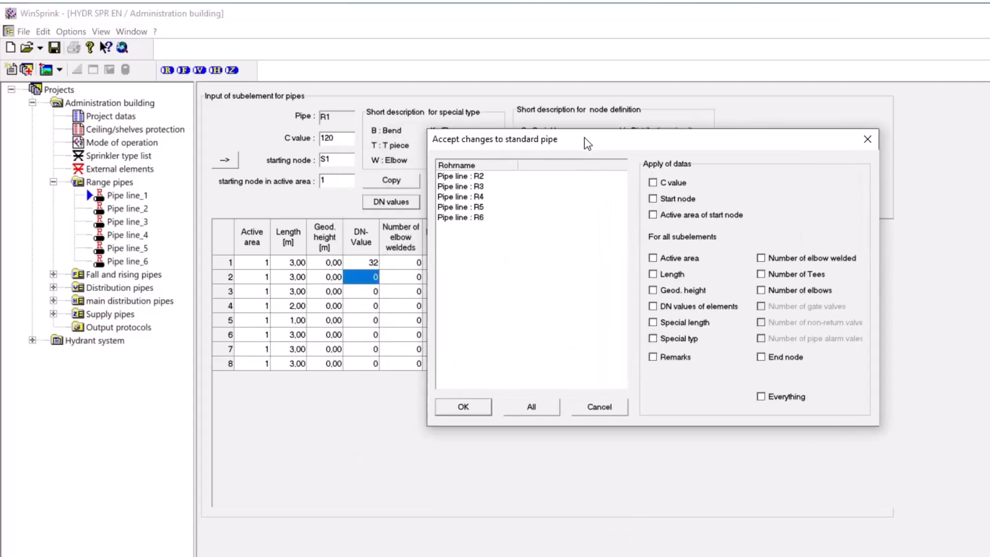
{"action": "left_click", "coordinate": [652, 306]}
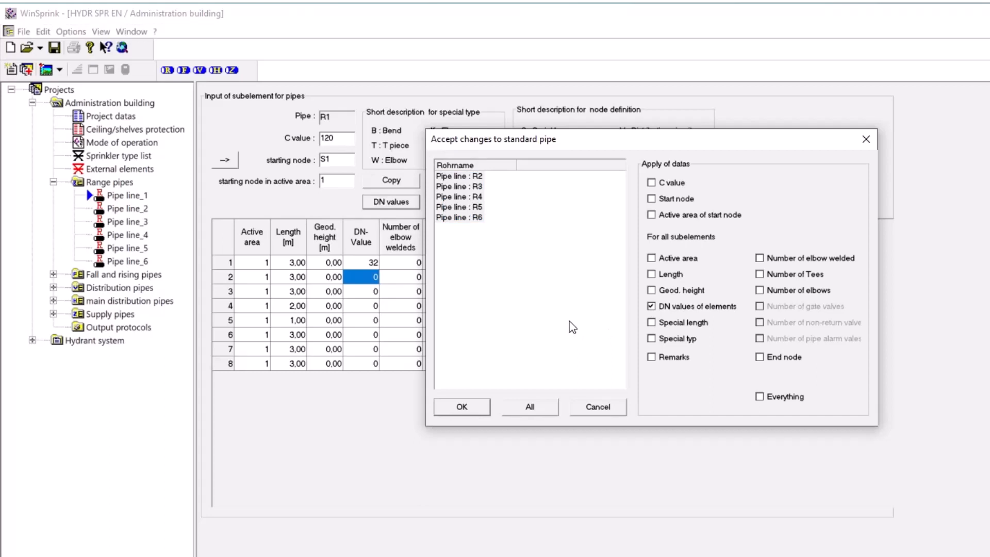
{"action": "left_click", "coordinate": [525, 407]}
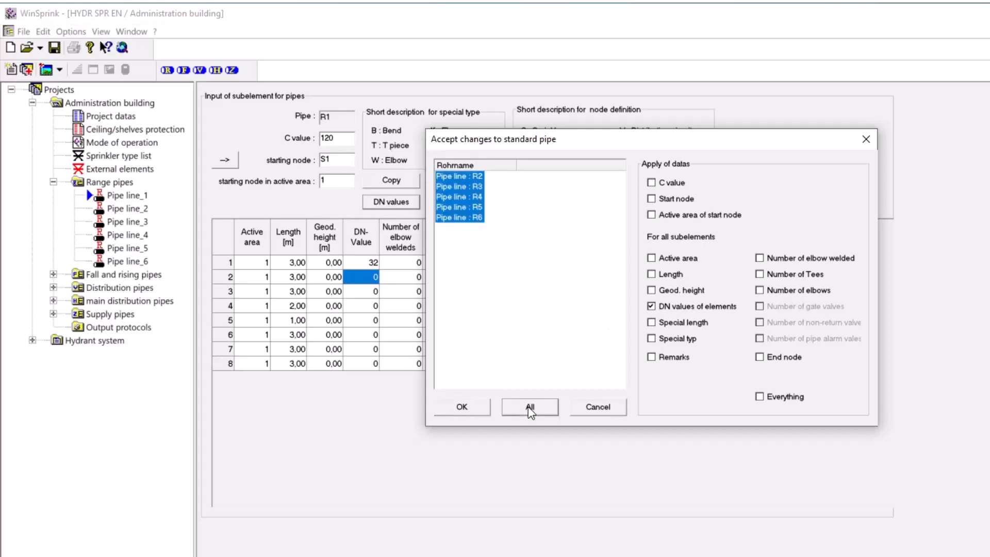
{"action": "left_click", "coordinate": [461, 407]}
Copy the DN value 32 to pipe elements 1 through 8
{"action": "type", "text": "32"}
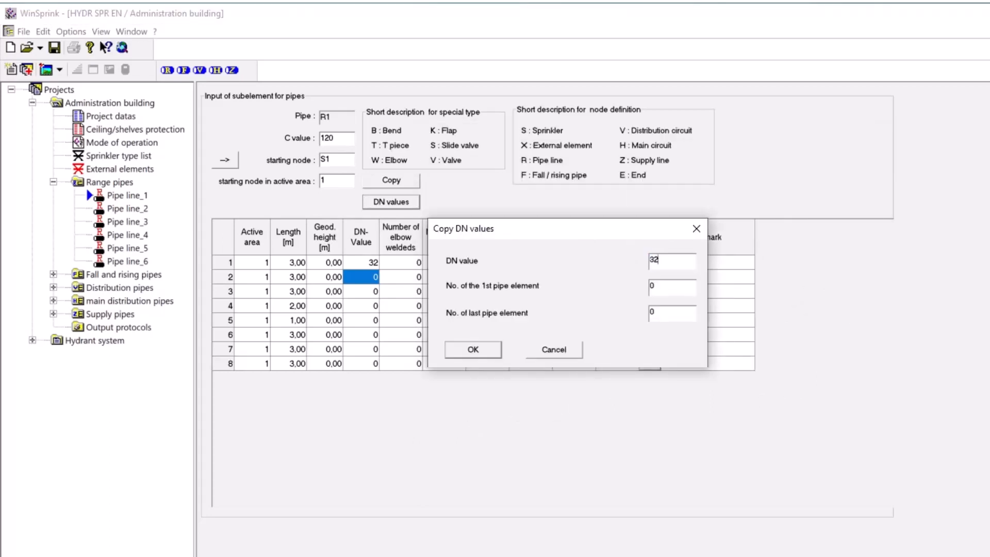
{"action": "double_click", "coordinate": [651, 287]}
{"action": "type", "text": "1"}
{"action": "key", "text": "Tab"}
{"action": "type", "text": "8"}
{"action": "left_click", "coordinate": [470, 350]}
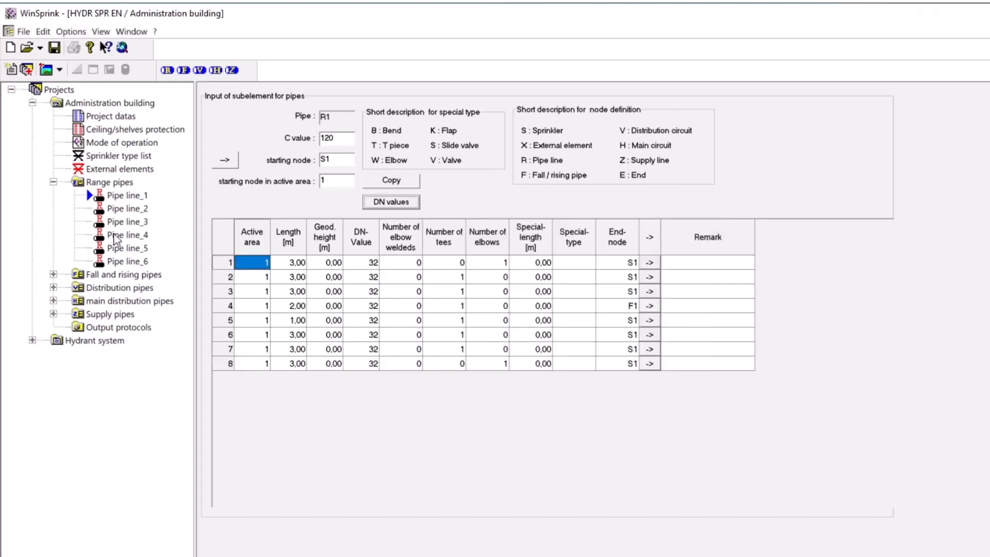
Check the DN values of range pipes R2 to R6 one after another
{"action": "left_click", "coordinate": [124, 209]}
{"action": "left_click", "coordinate": [123, 222]}
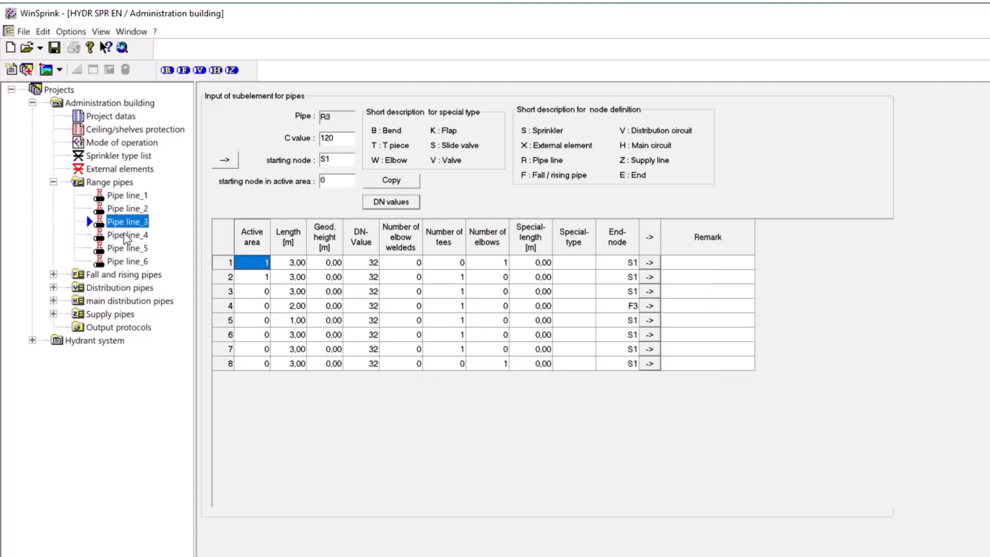
{"action": "left_click", "coordinate": [123, 235]}
{"action": "left_click", "coordinate": [128, 250]}
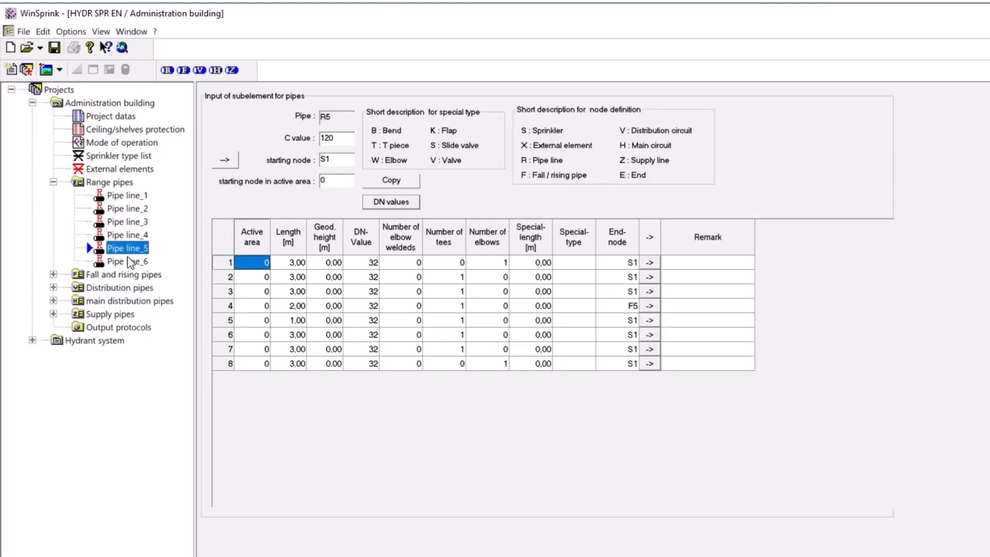
{"action": "left_click", "coordinate": [131, 260]}
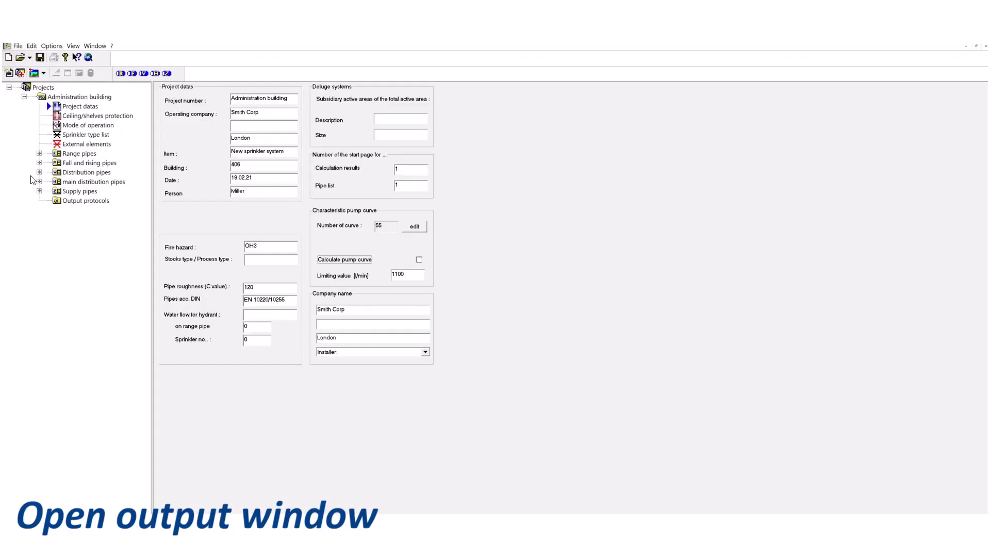
Open the output window beside the Administration building project data and run the calculation without the pump curve
{"action": "left_click", "coordinate": [34, 73]}
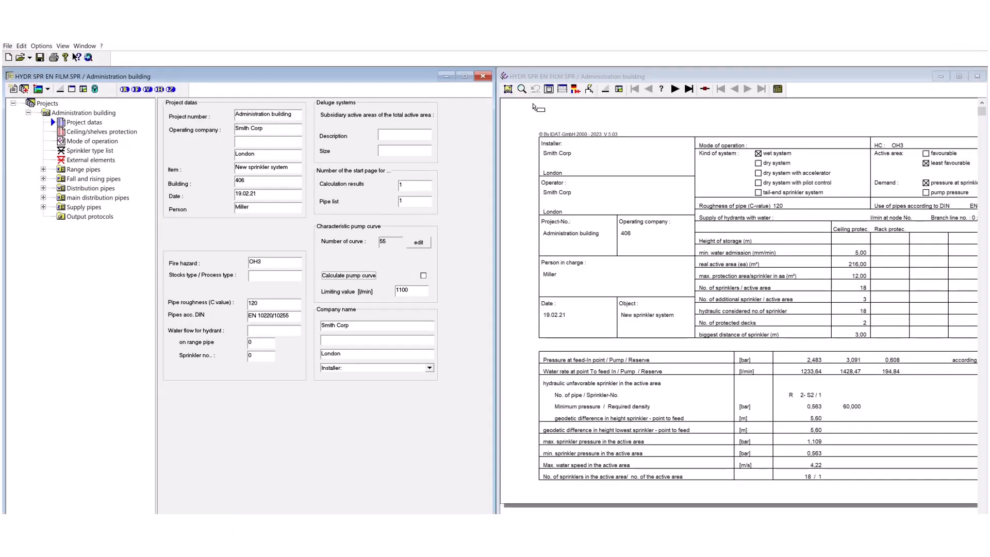
{"action": "left_click", "coordinate": [788, 111]}
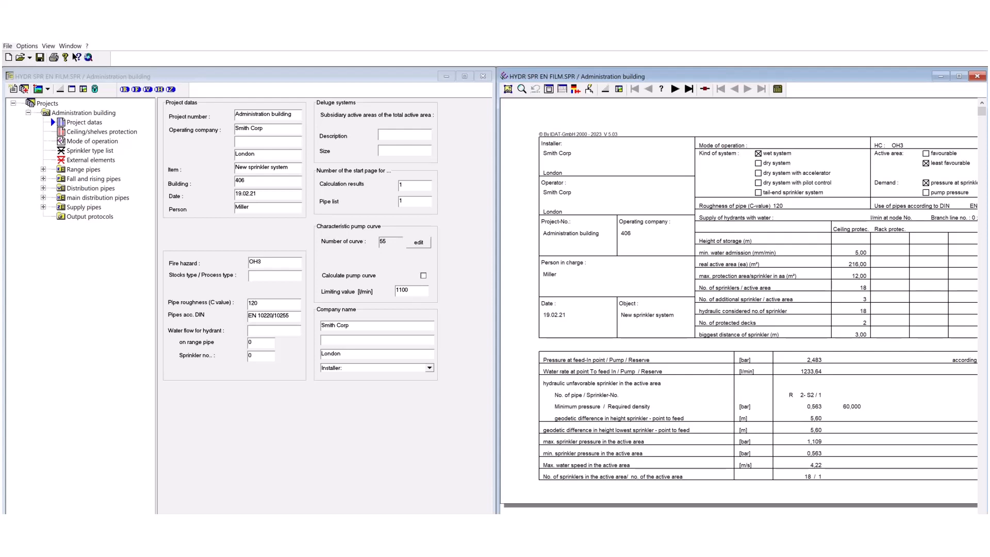
Search for a fitting pump curve in the Winter 66 group and adopt 060 Winter 66/200 E-/D-Motor 11kW for the project
{"action": "left_click", "coordinate": [423, 243]}
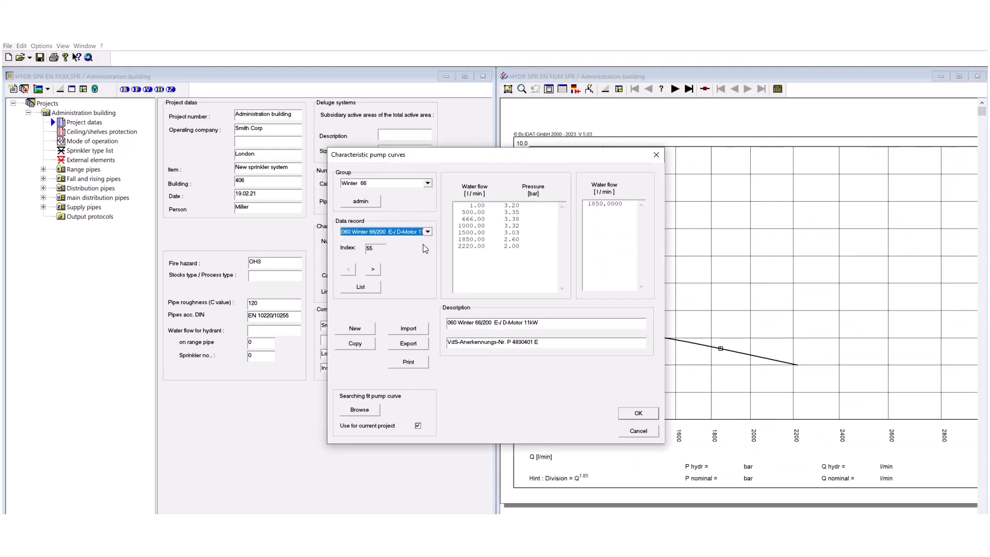
{"action": "left_click", "coordinate": [369, 412]}
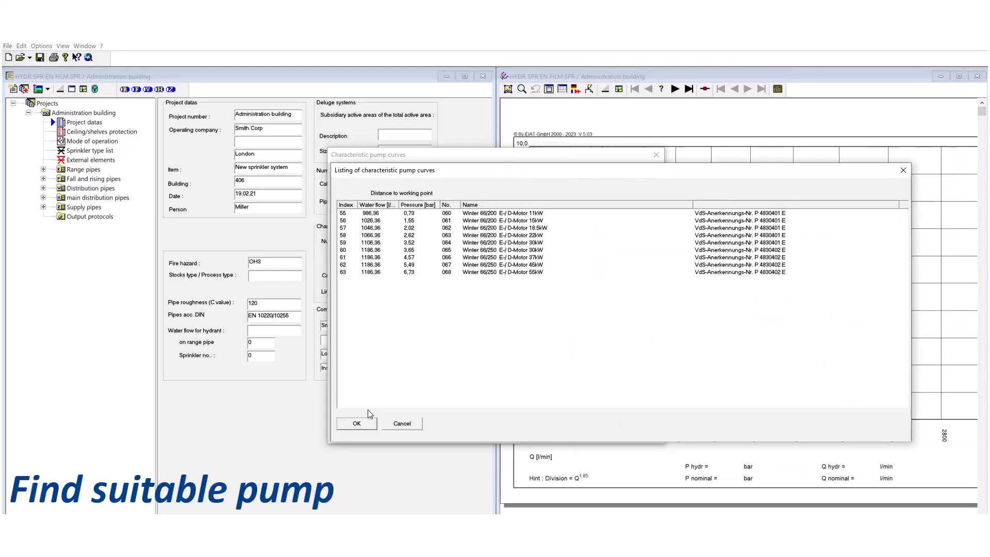
{"action": "left_click", "coordinate": [344, 214]}
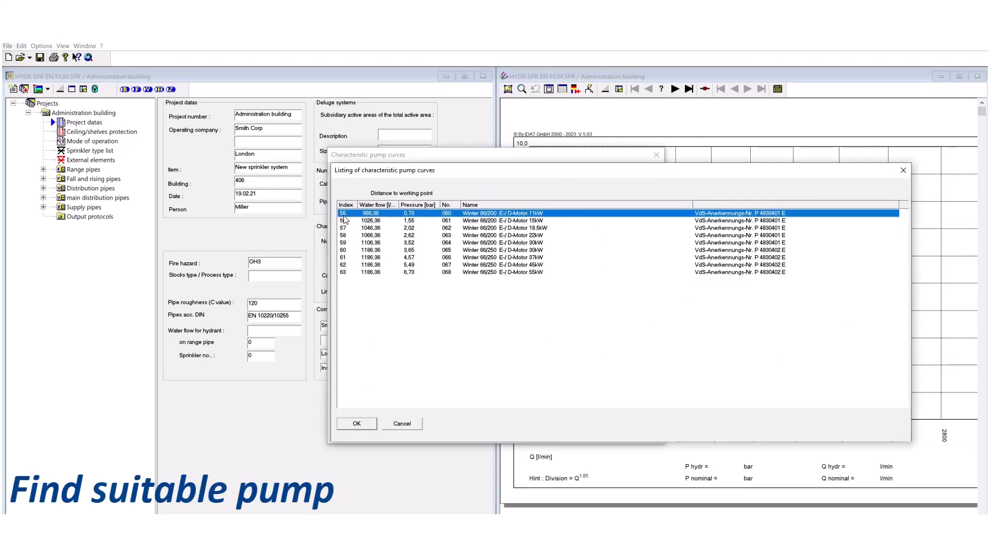
{"action": "left_click", "coordinate": [356, 423]}
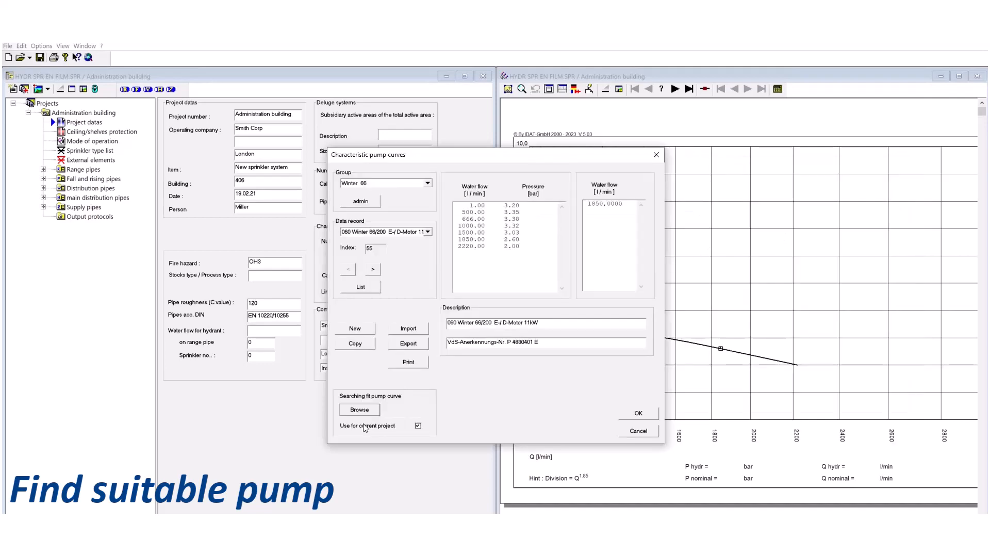
{"action": "left_click", "coordinate": [626, 412]}
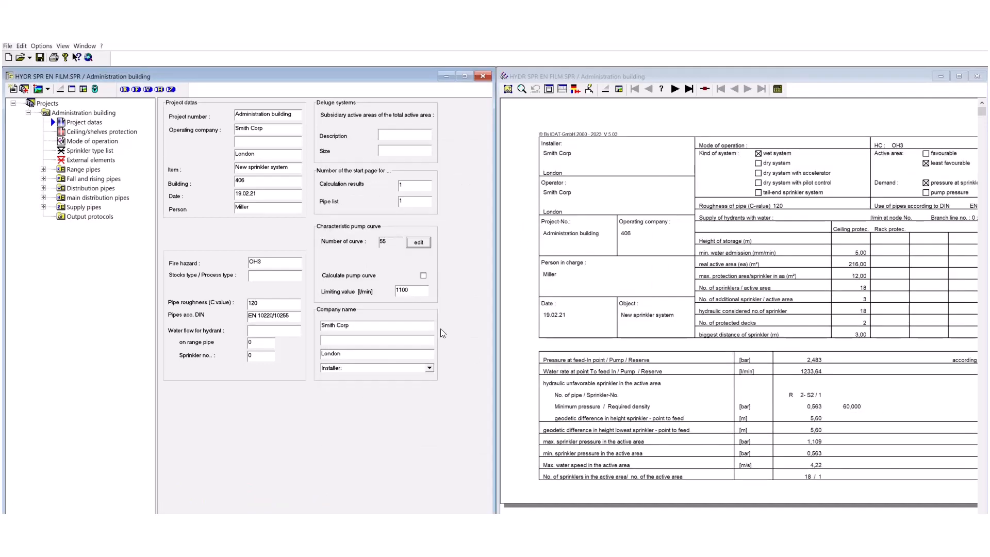
Enable the pump curve calculation in the project data and start the calculation
{"action": "left_click", "coordinate": [423, 277]}
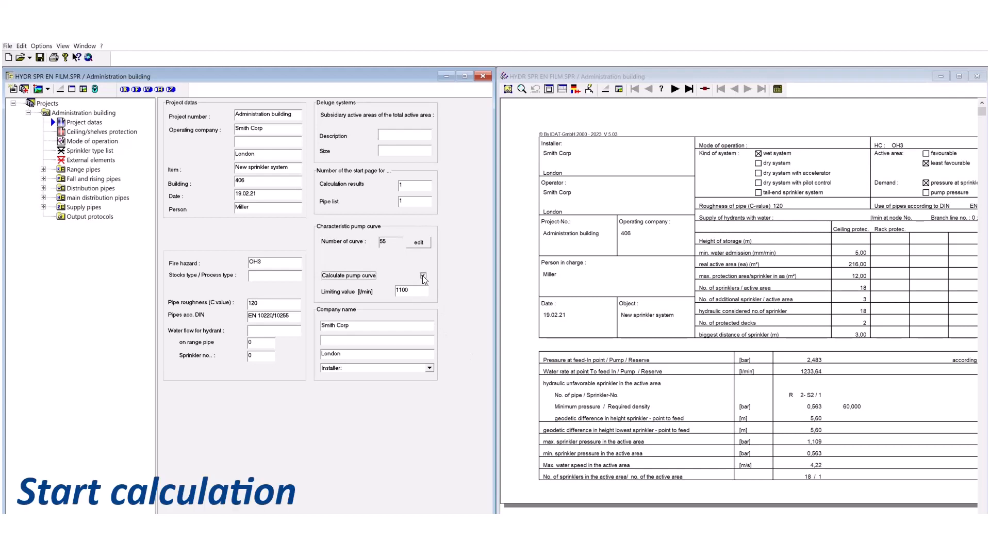
{"action": "left_click", "coordinate": [778, 89]}
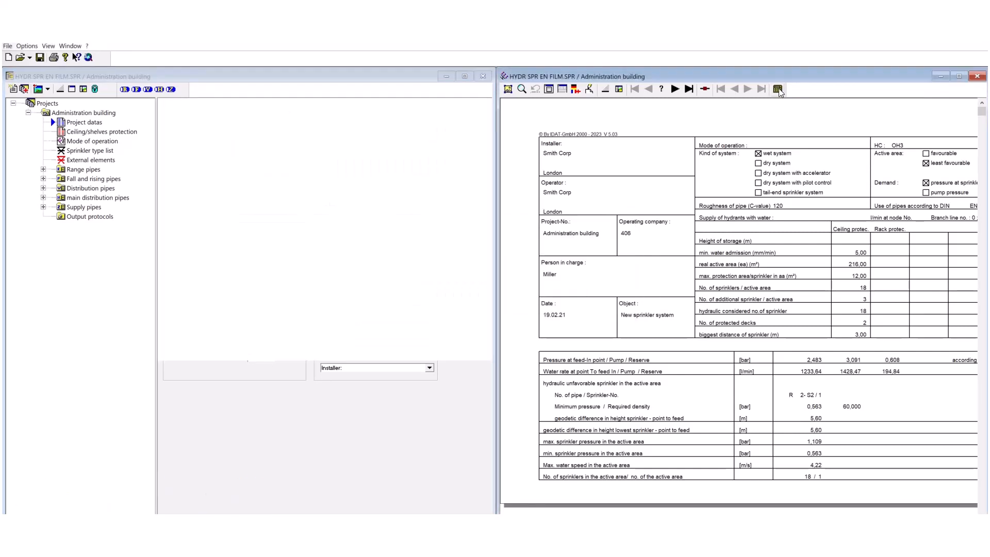
Maximize the output window, review the pressure loss calculation pages, and display the characteristic pump curves page
{"action": "left_click", "coordinate": [959, 75]}
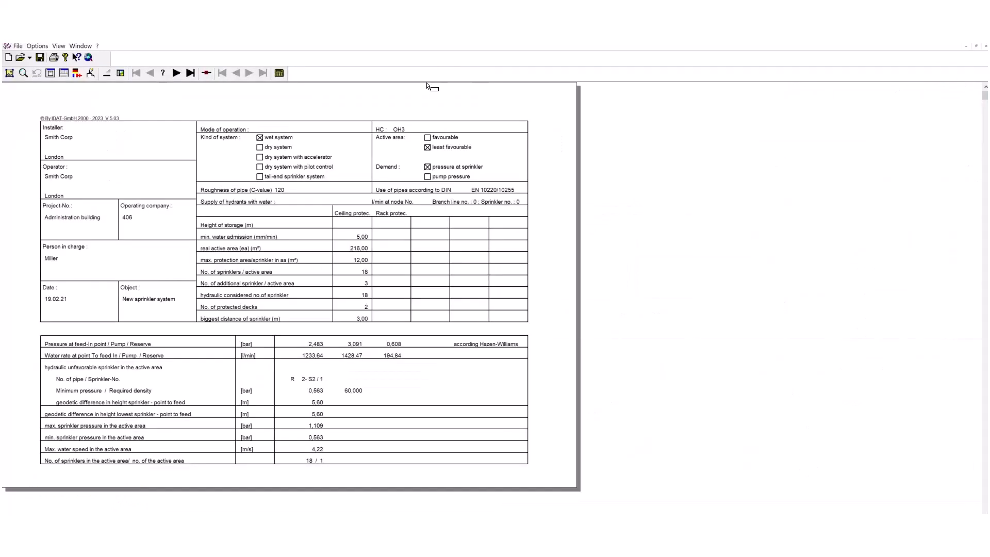
{"action": "left_click", "coordinate": [176, 73]}
{"action": "left_click", "coordinate": [177, 74]}
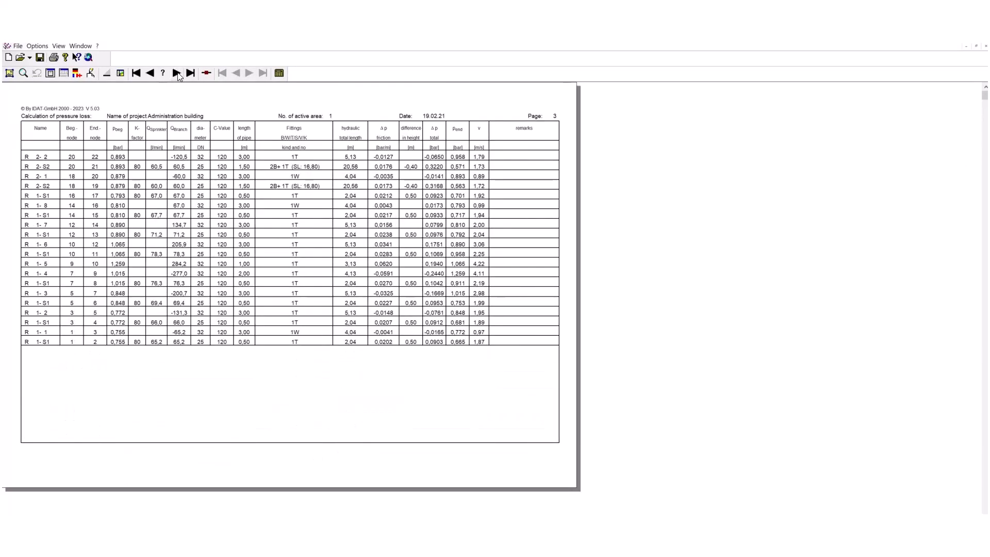
{"action": "left_click", "coordinate": [163, 73]}
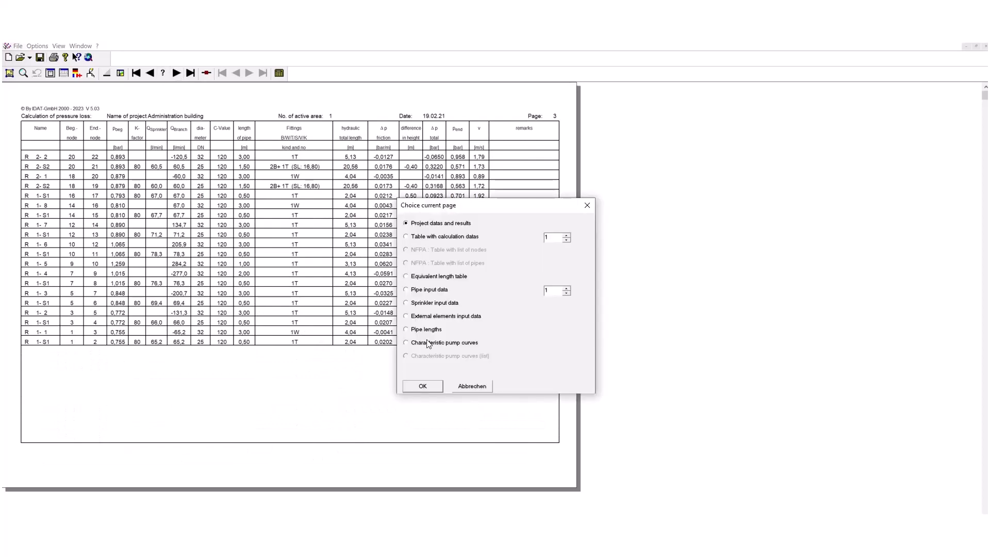
{"action": "left_click", "coordinate": [420, 386]}
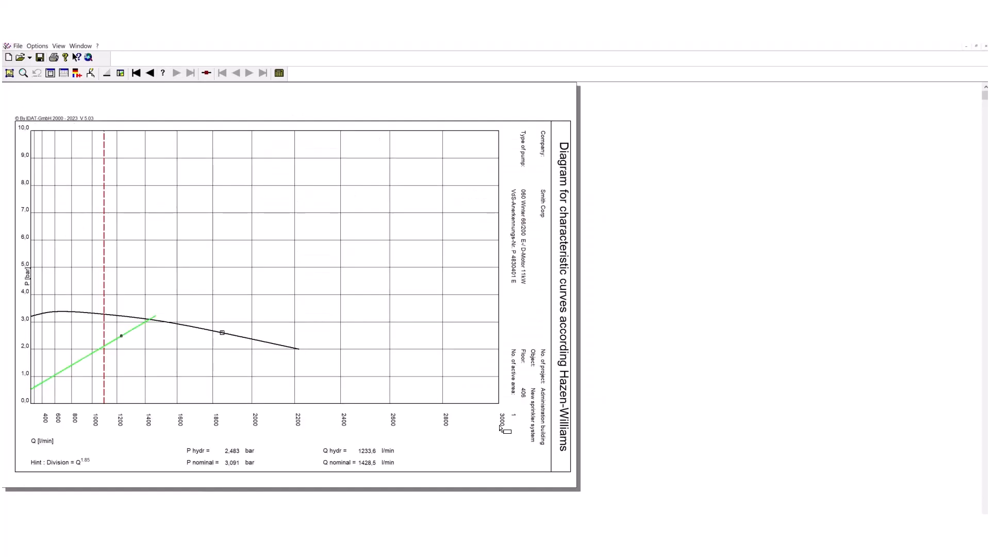